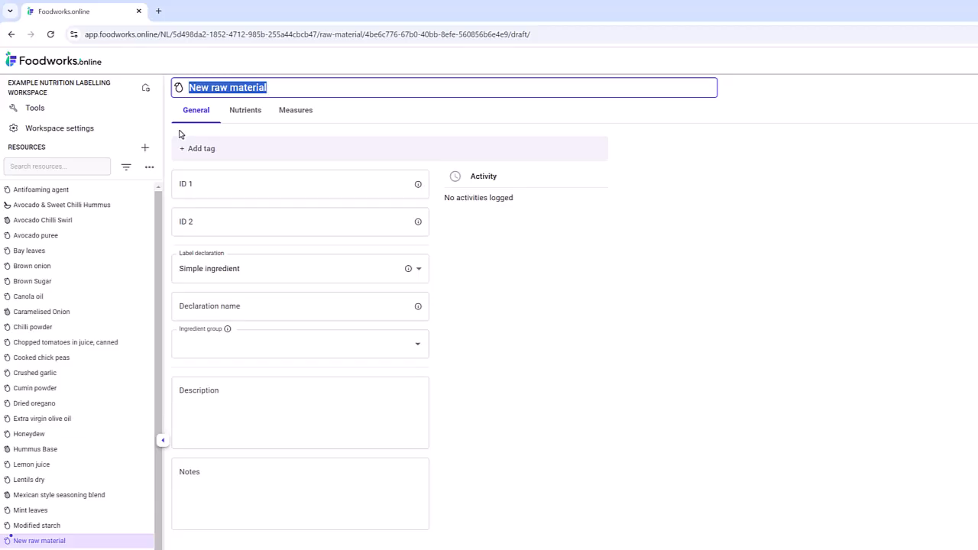
Name the new raw material "Example raw material"
type("Example raw ")
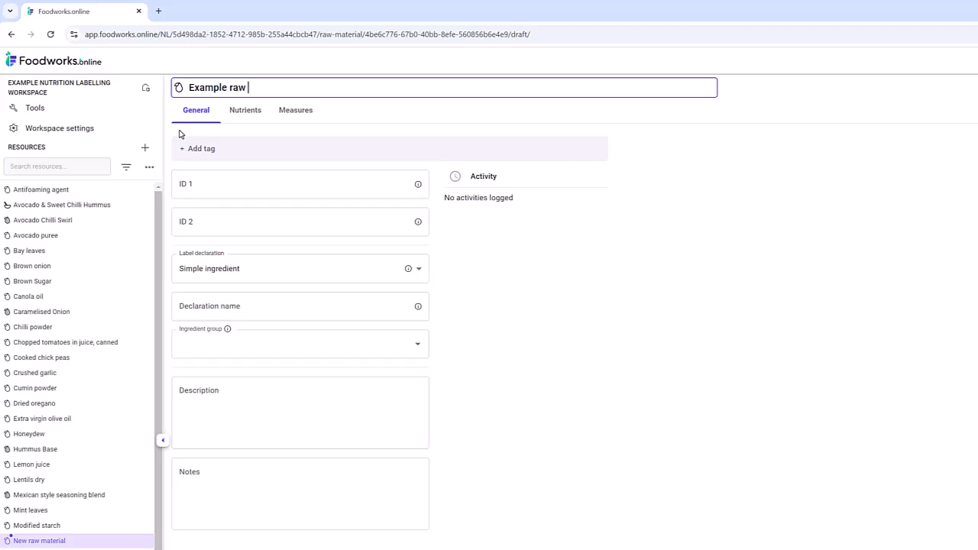
type("material")
key("Return")
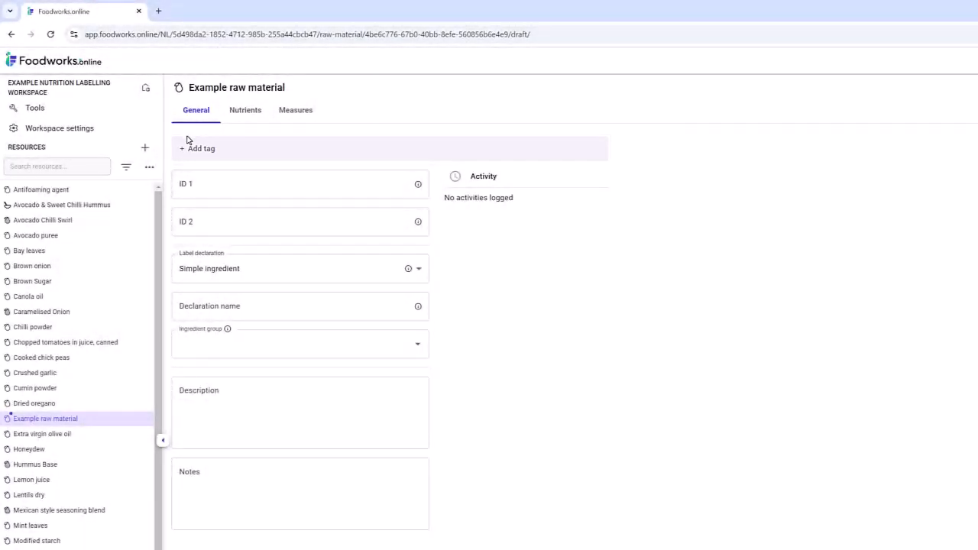
Create a yellow tag named "Customer 1" and apply it to the raw material
left_click(192, 150)
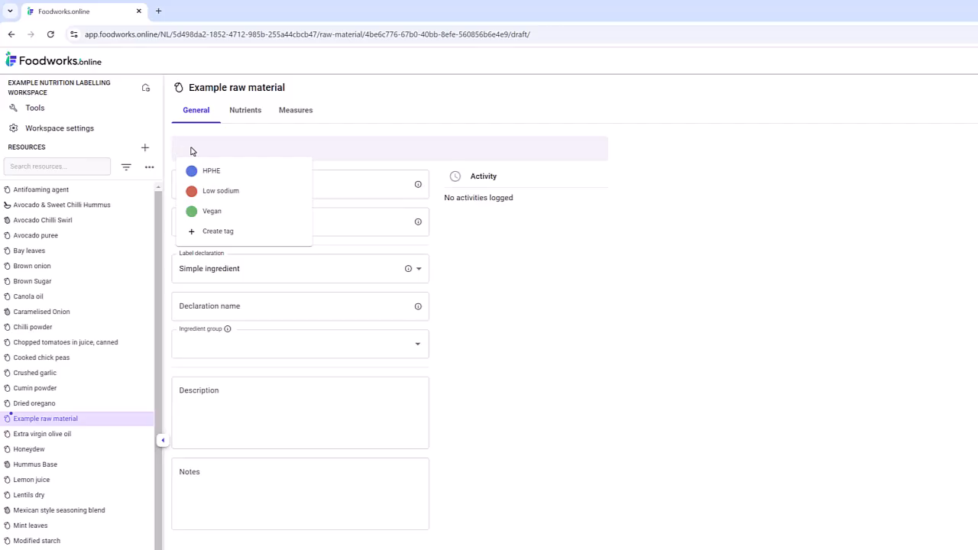
left_click(207, 232)
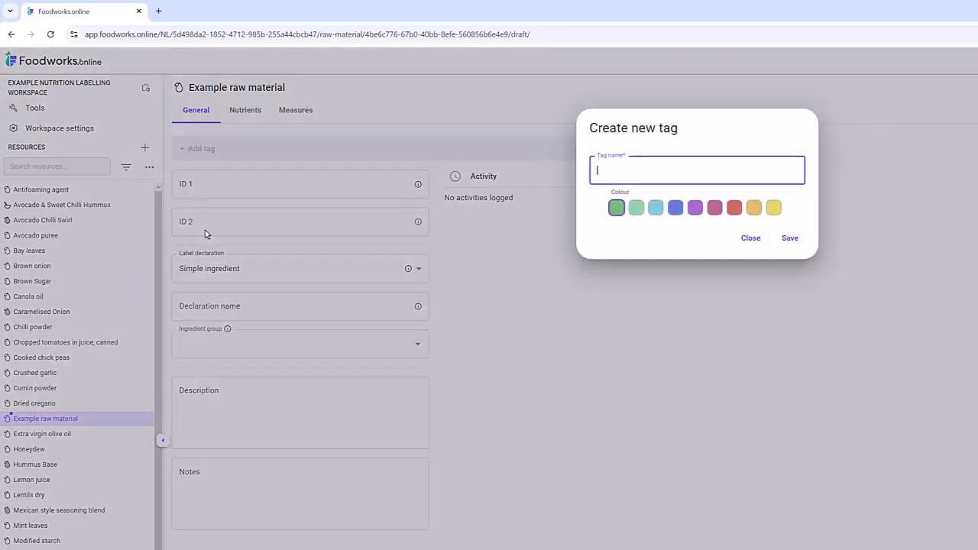
type("Customer 1")
left_click(773, 209)
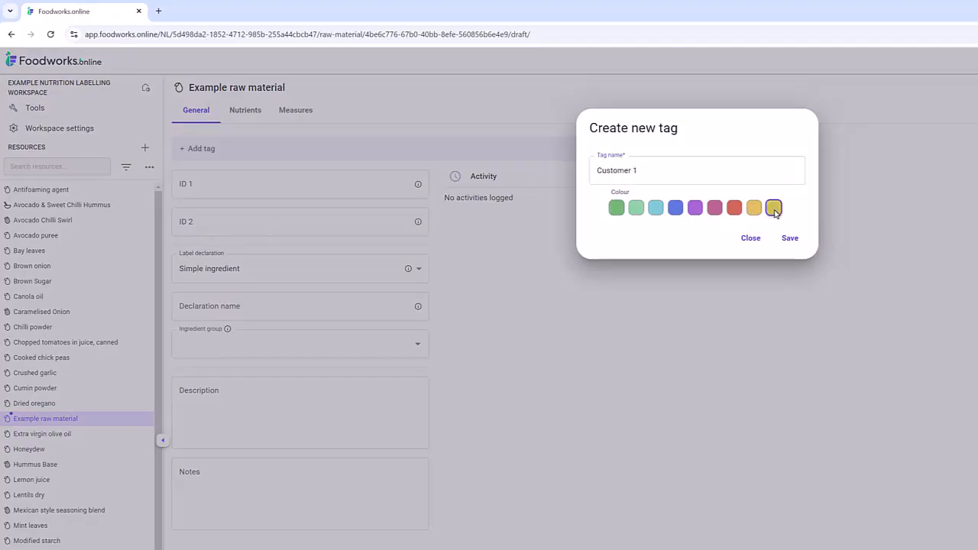
left_click(790, 239)
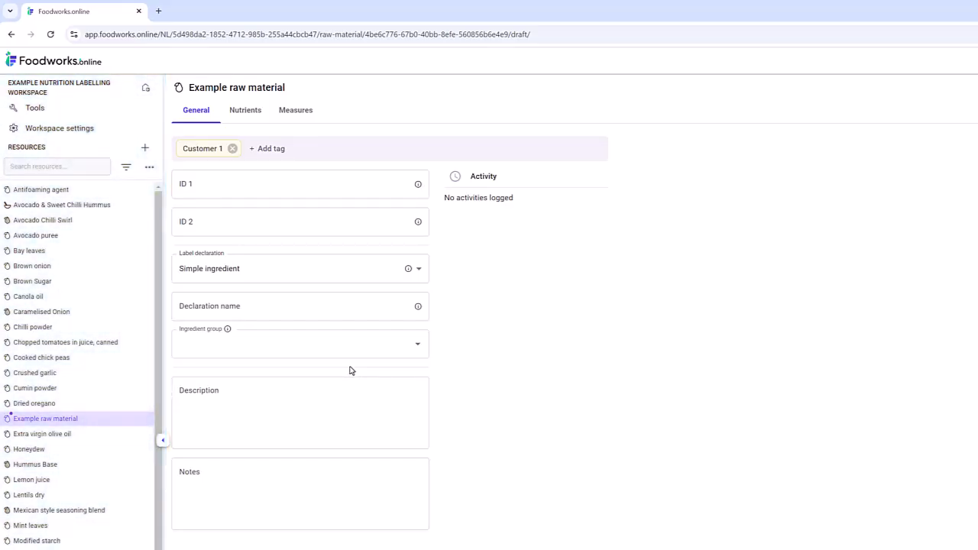
Collapse and reopen the resources sidebar, and switch its display of tags and IDs on and off again
left_click(164, 442)
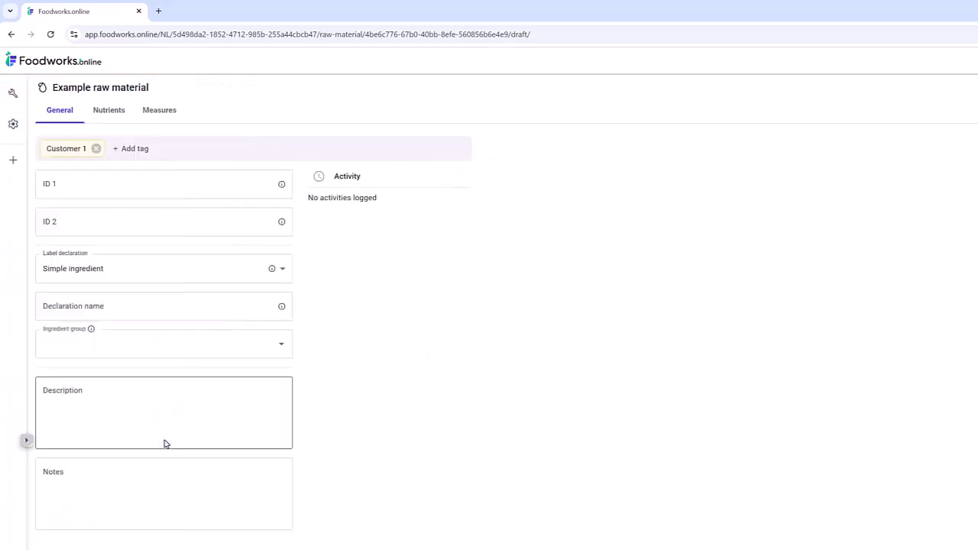
left_click(26, 442)
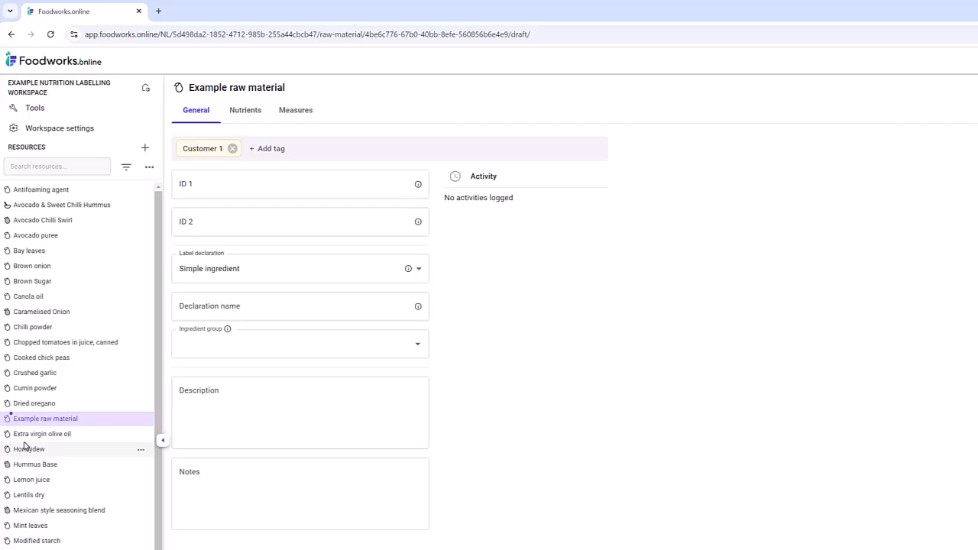
left_click(150, 167)
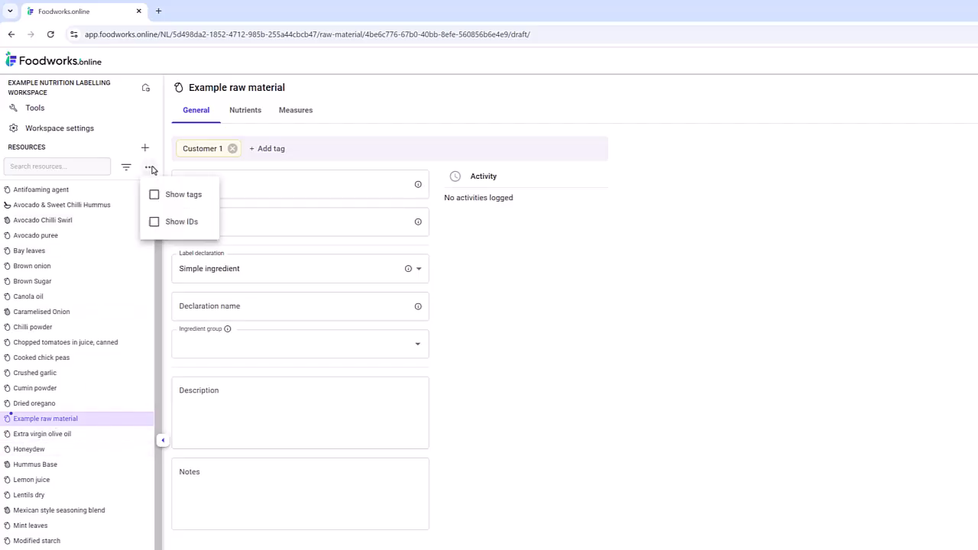
left_click(153, 194)
left_click(155, 221)
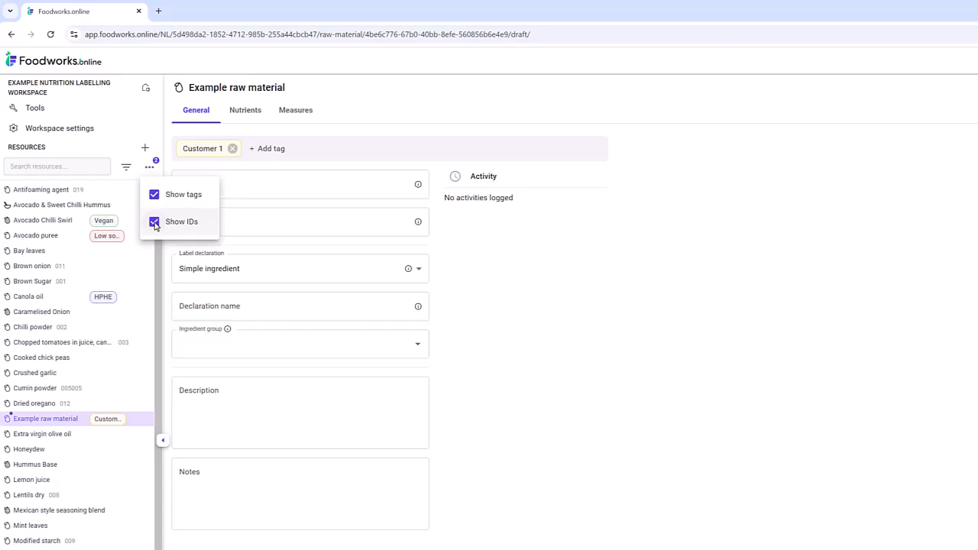
left_click(154, 222)
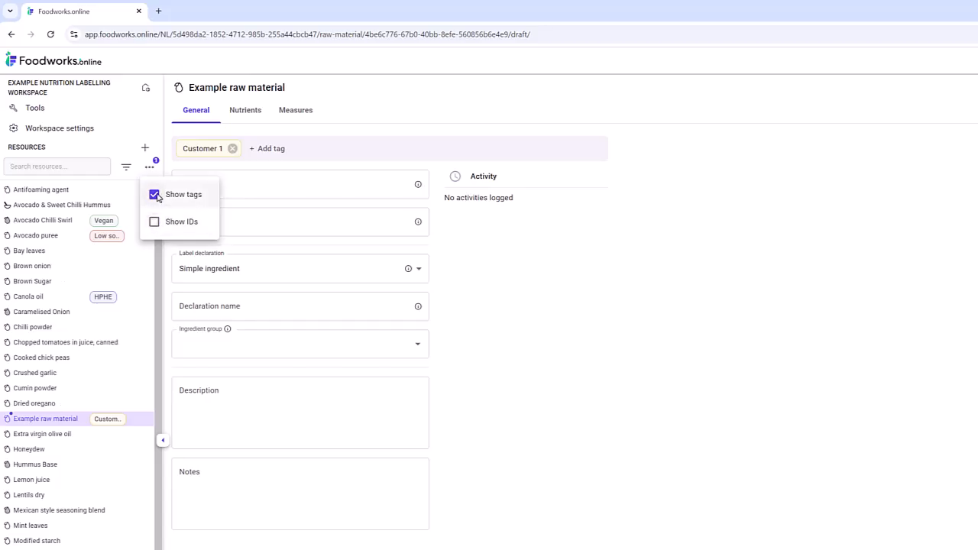
left_click(154, 195)
left_click(162, 170)
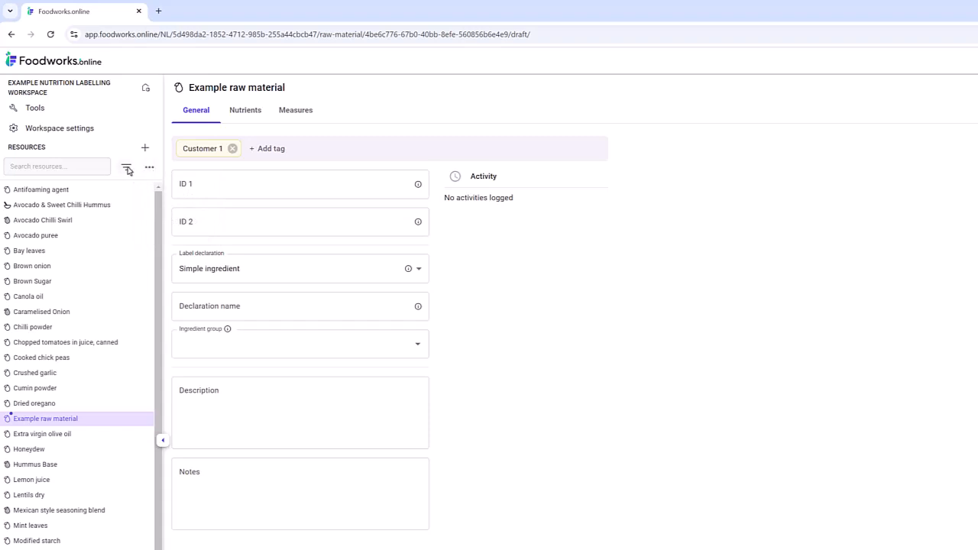
Filter the resource list by the Customer 1 tag and remove that filter again
left_click(127, 167)
scroll(145, 259, "down", 1)
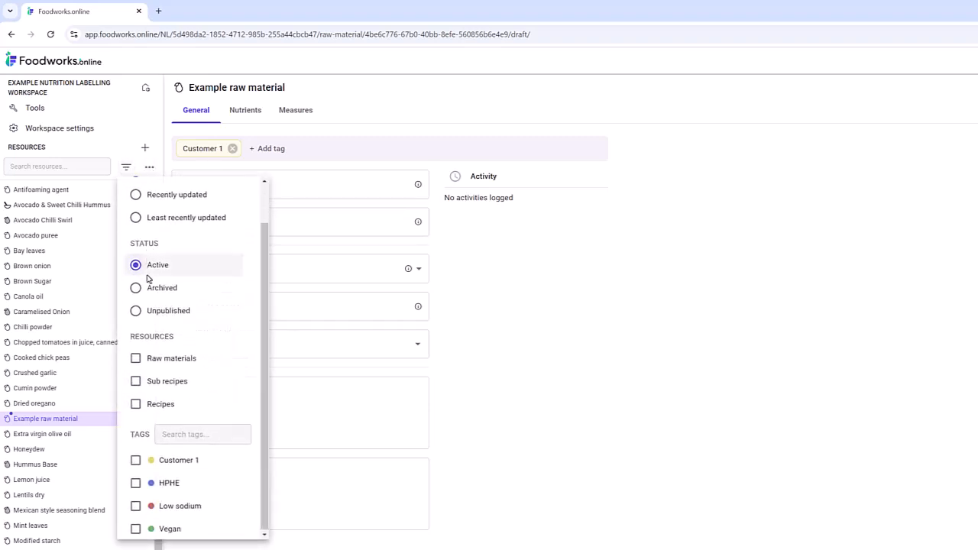
left_click(135, 460)
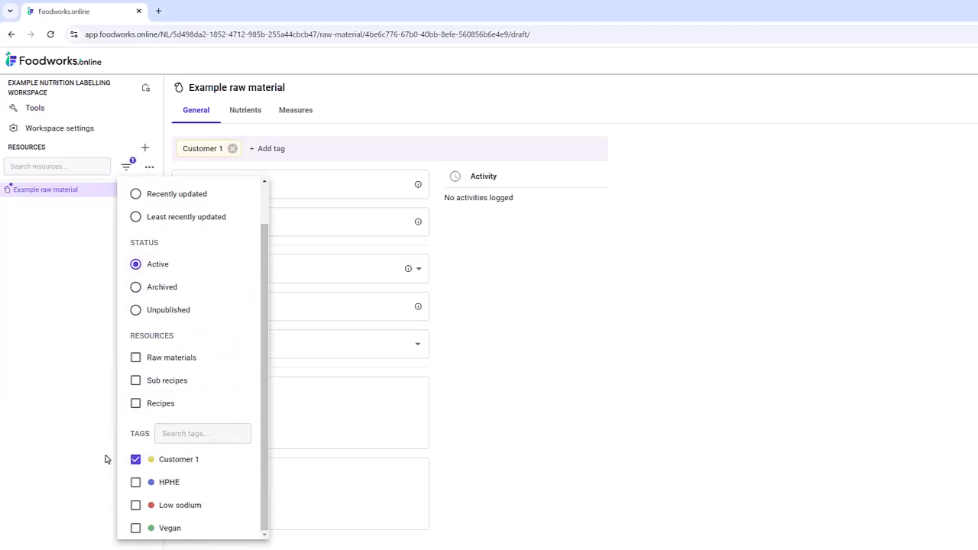
left_click(109, 459)
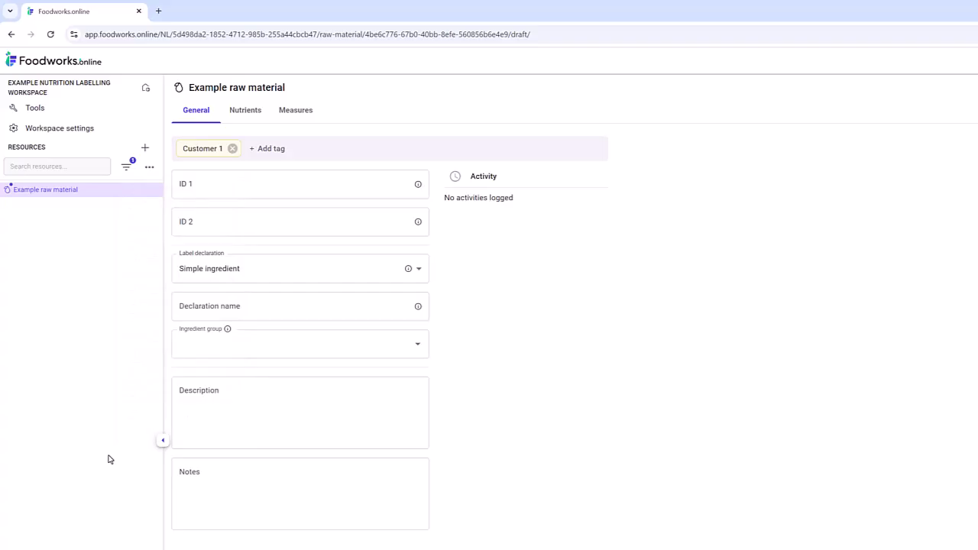
left_click(126, 166)
left_click(136, 504)
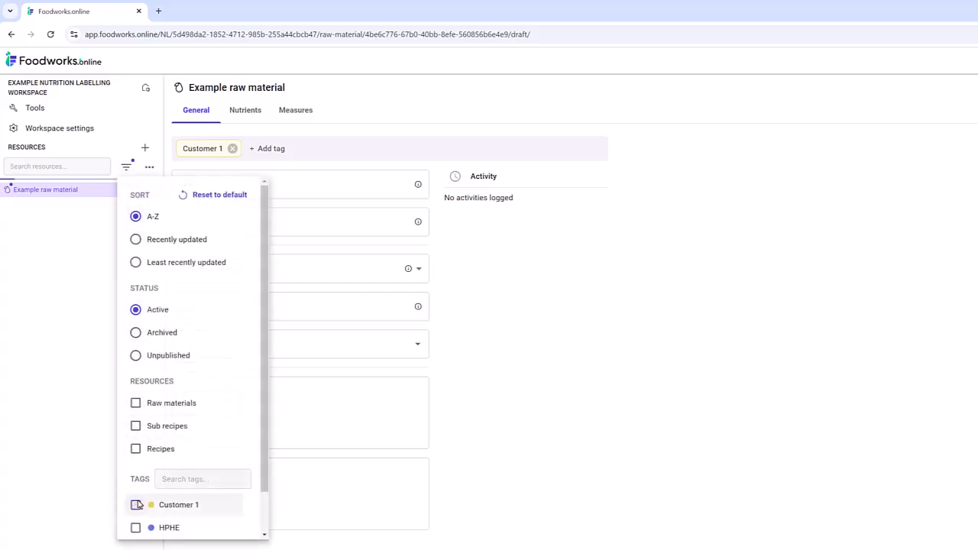
left_click(110, 494)
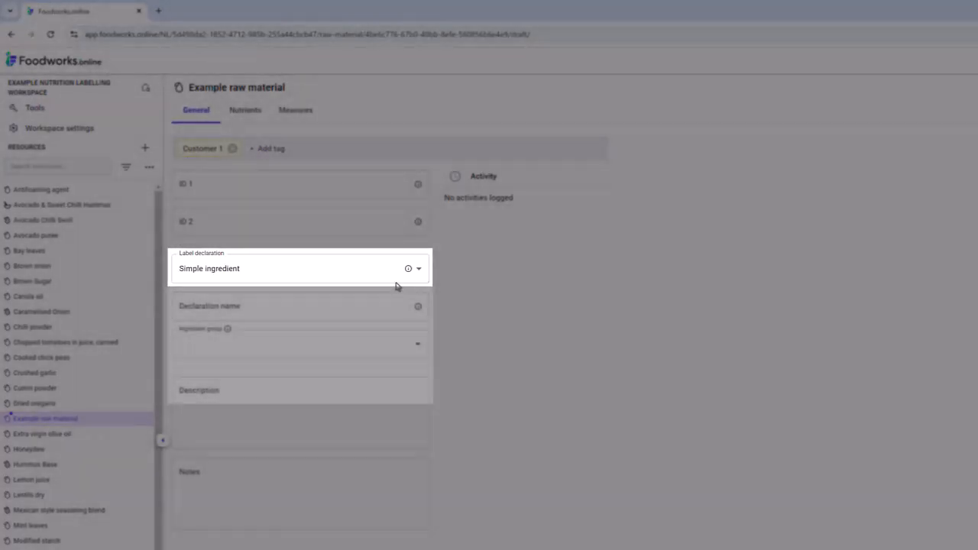
Choose Simple ingredient as the label declaration and enter "orange" as the declaration name
left_click(397, 277)
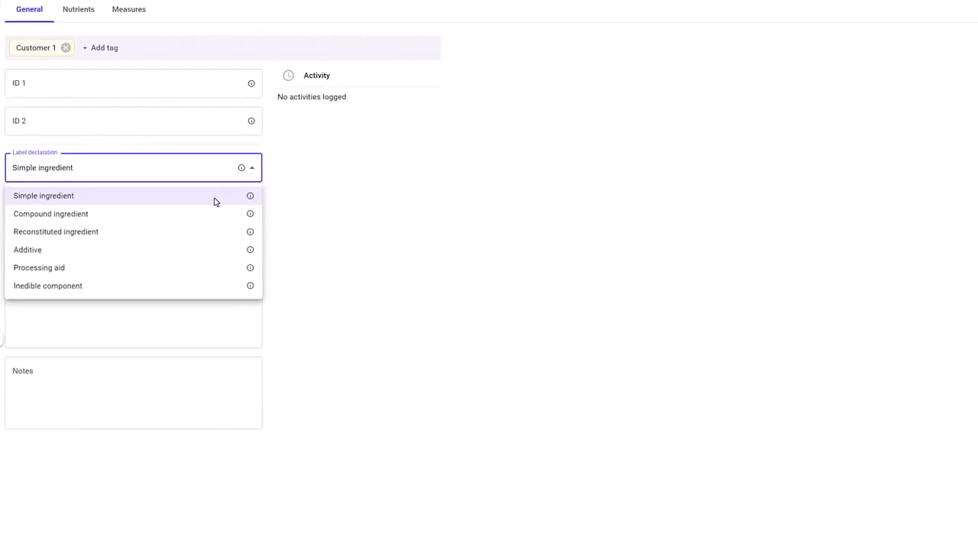
left_click(215, 202)
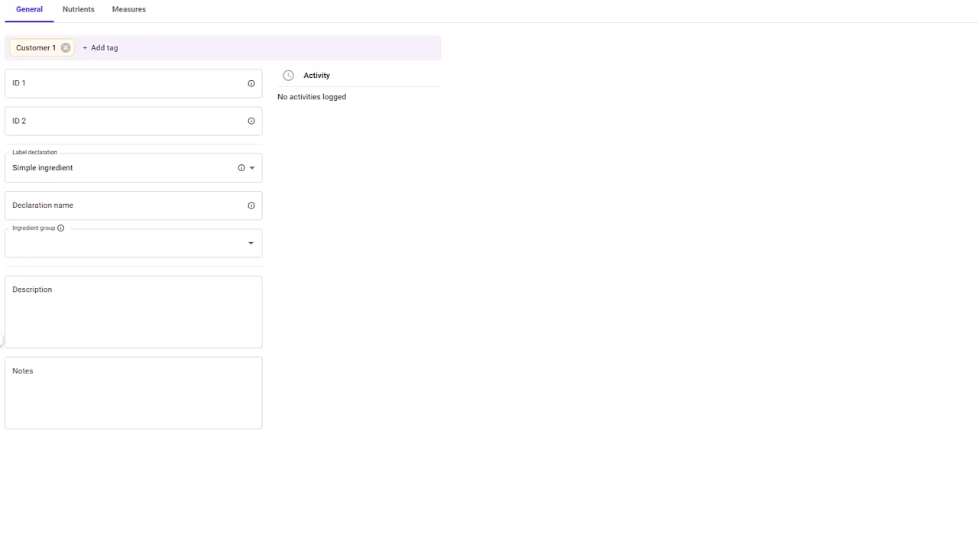
left_click(44, 203)
type("orange")
left_click(52, 187)
Create an ingredient group named "New group" and assign it to the raw material
left_click(242, 245)
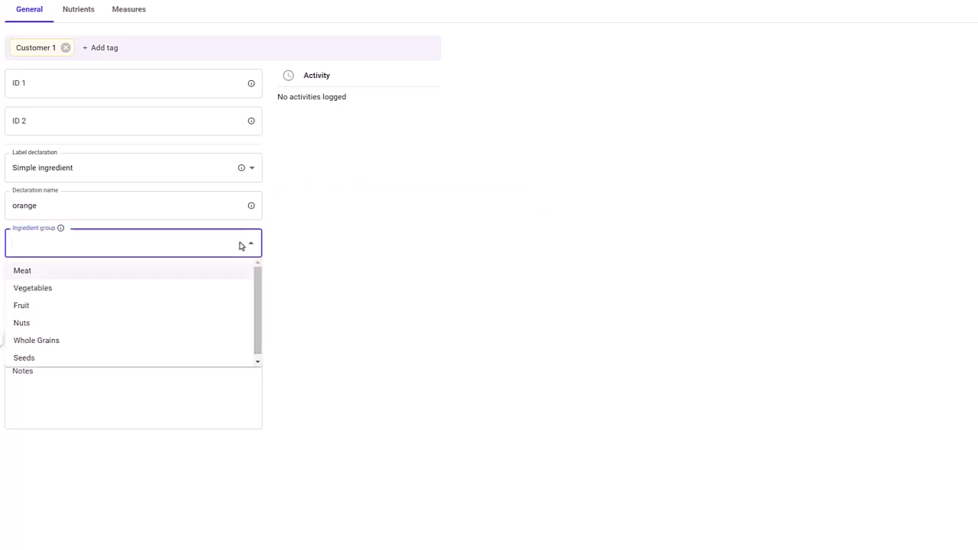
mouse_move(213, 279)
type("New g")
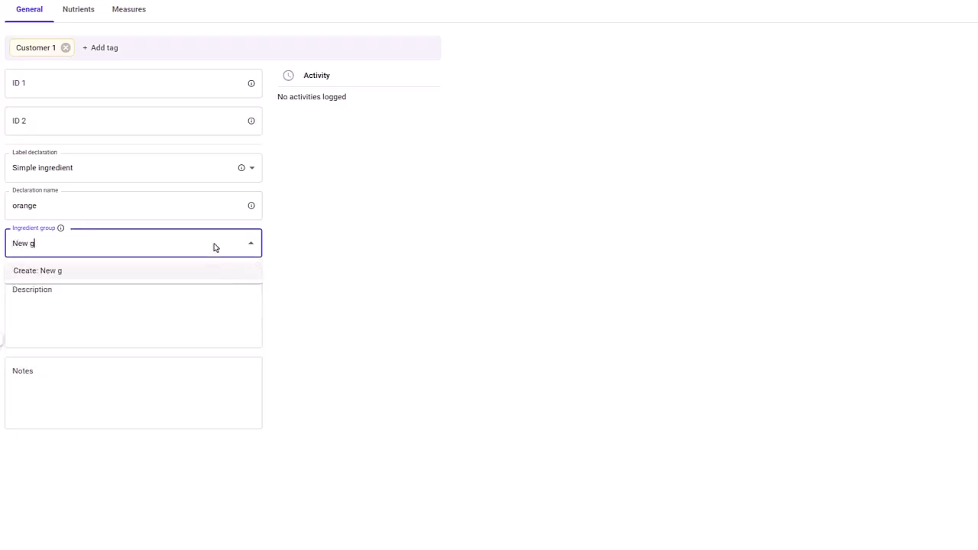
type("roup")
left_click(206, 271)
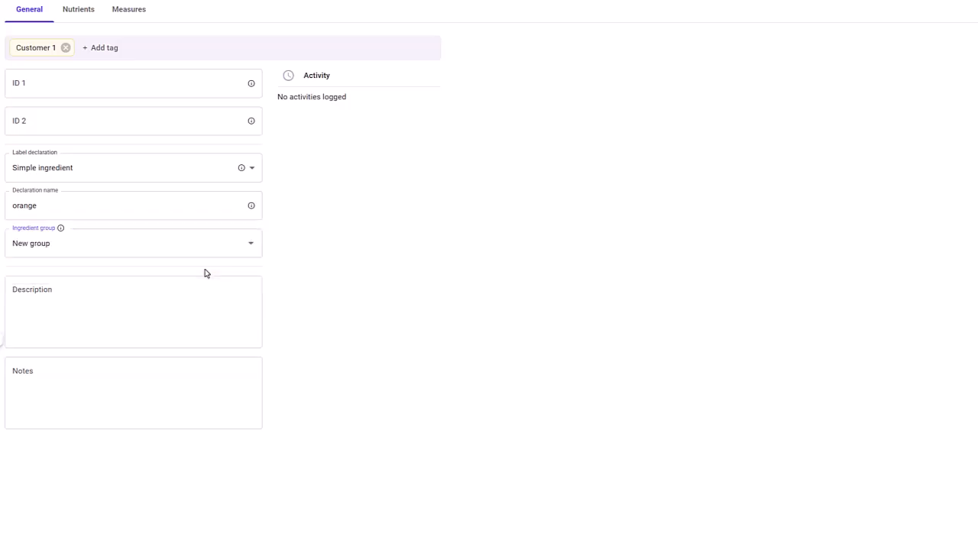
Review the available ingredient groups and clear the raw material's ingredient group
left_click(207, 247)
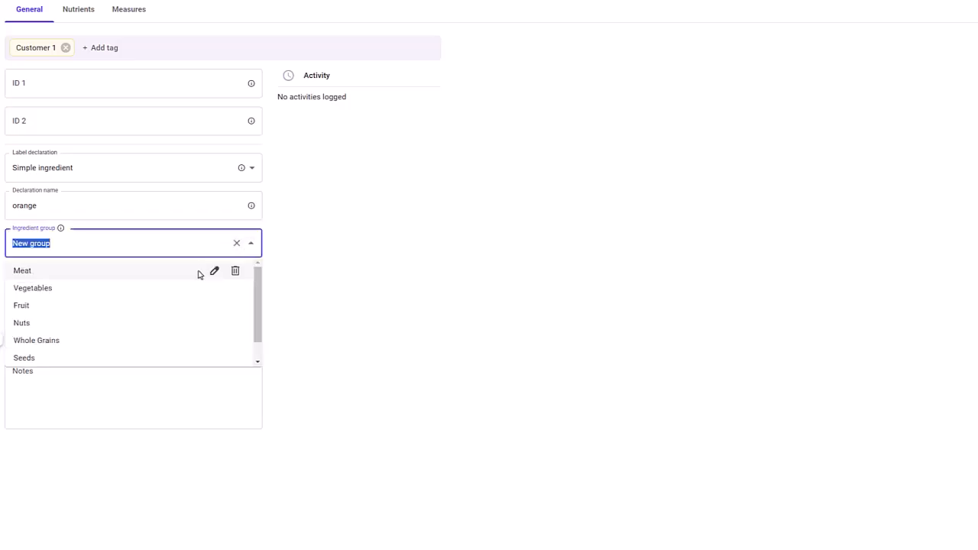
scroll(185, 293, "up", 1)
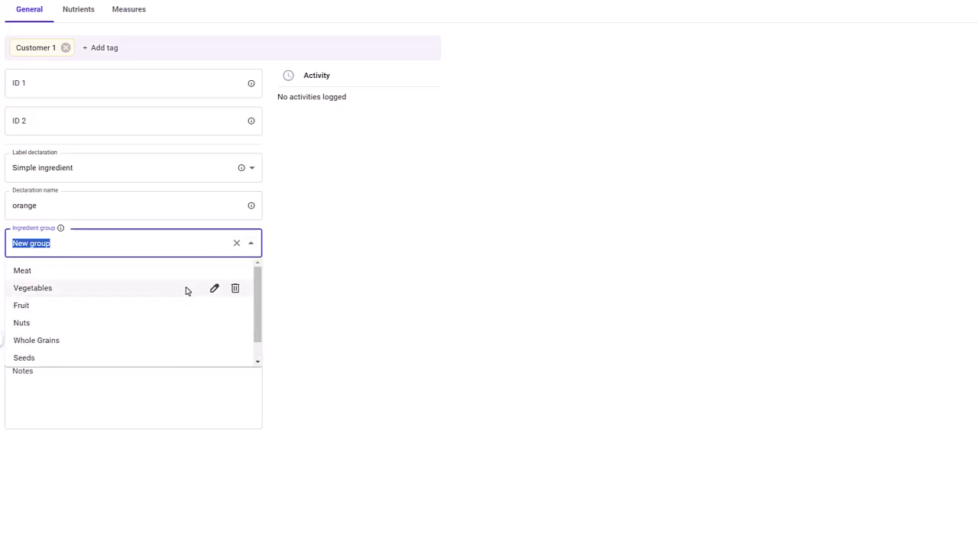
left_click(236, 243)
left_click(289, 247)
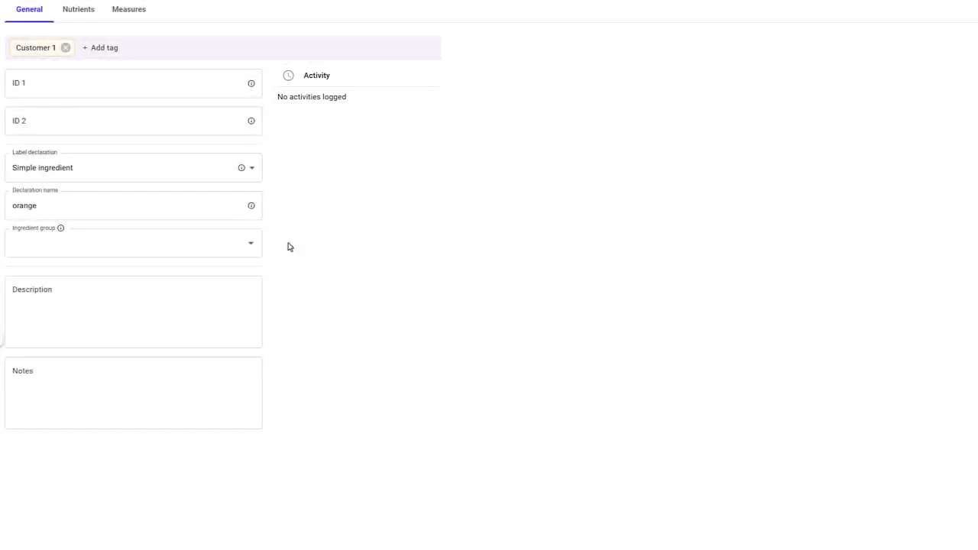
Change the label declaration to Compound ingredient and empty the declaration name
left_click(227, 177)
left_click(207, 215)
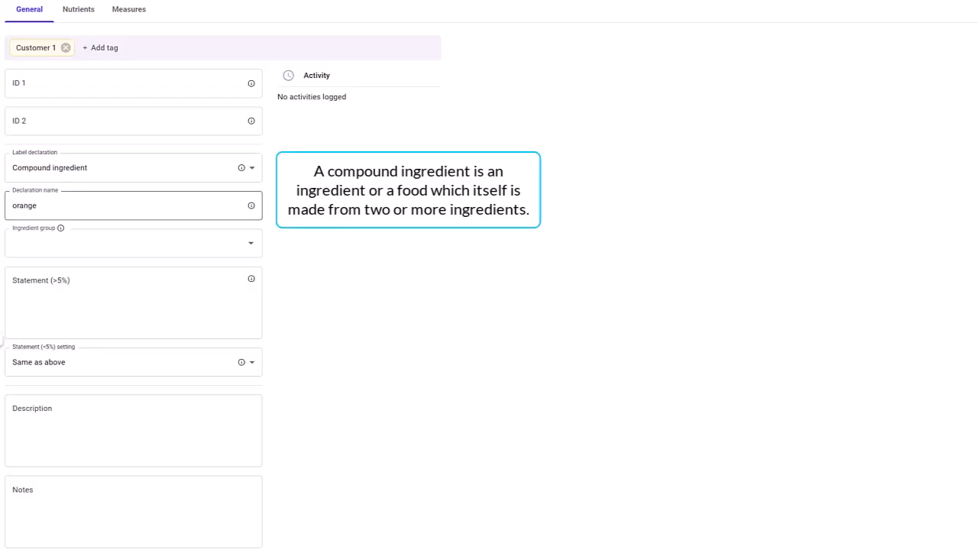
double_click(25, 205)
key("BackSpace")
left_click(344, 260)
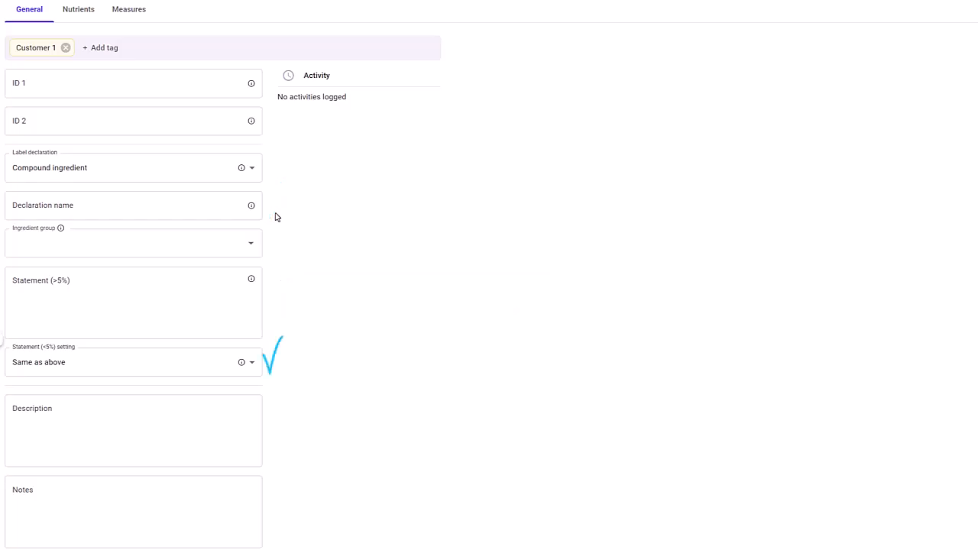
Try the Alternative option for the Statement (<5%) setting and restore Same as above
left_click(205, 363)
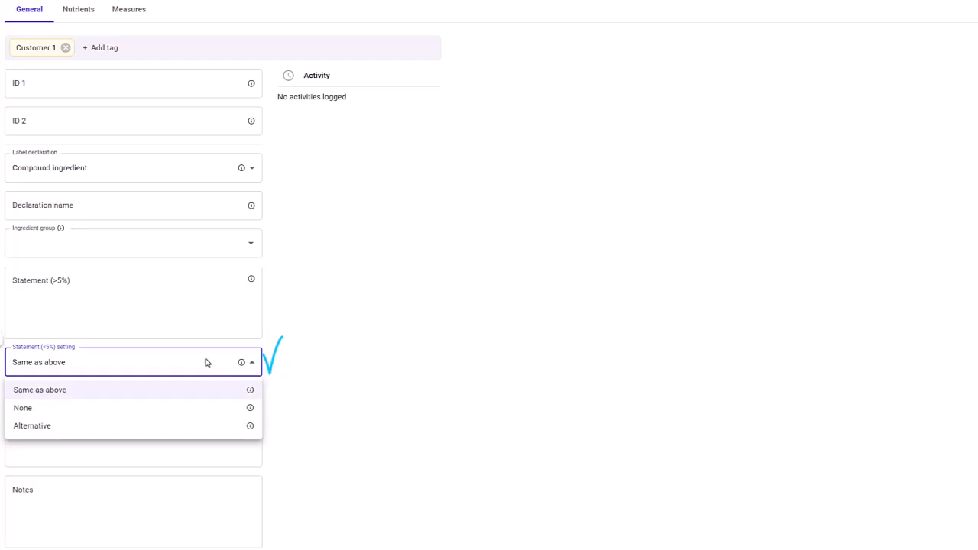
left_click(194, 429)
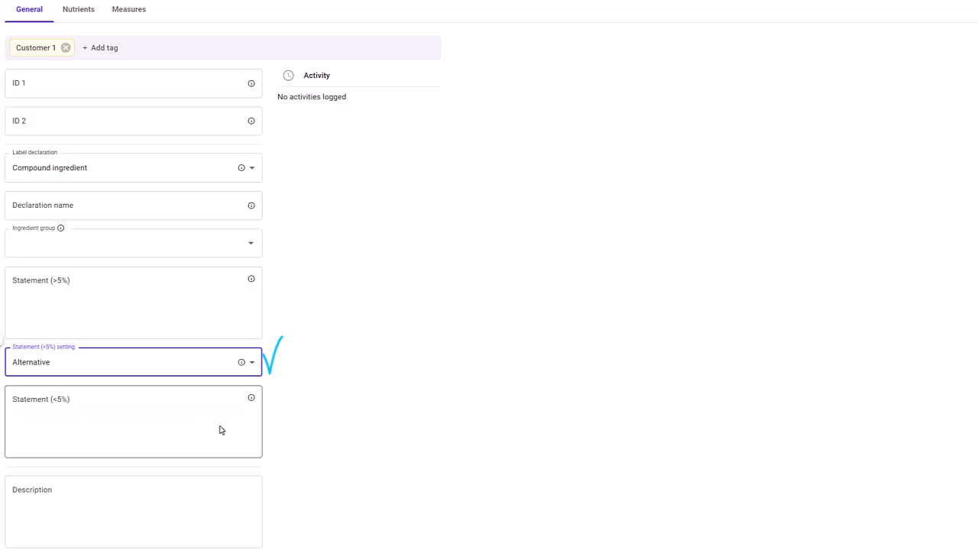
left_click(277, 429)
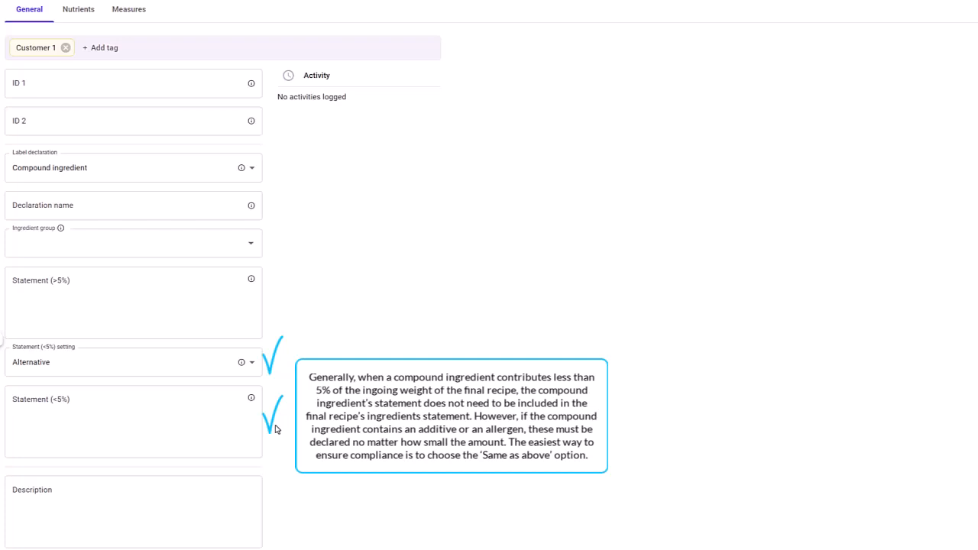
left_click(211, 369)
left_click(207, 391)
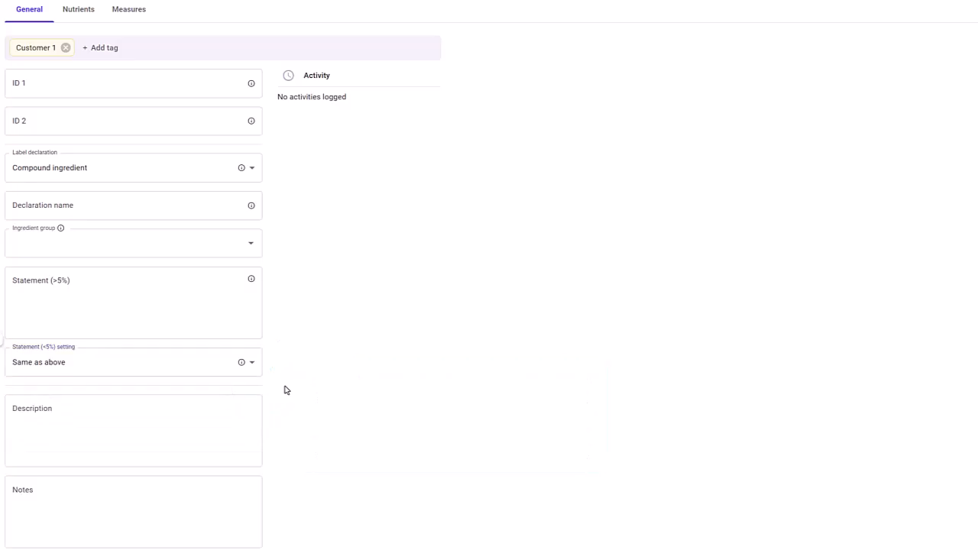
Set the label declaration to Reconstituted ingredient with a 4 : 1 rate, linked to the reconstitution factor in Nutrients
left_click(157, 168)
left_click(137, 232)
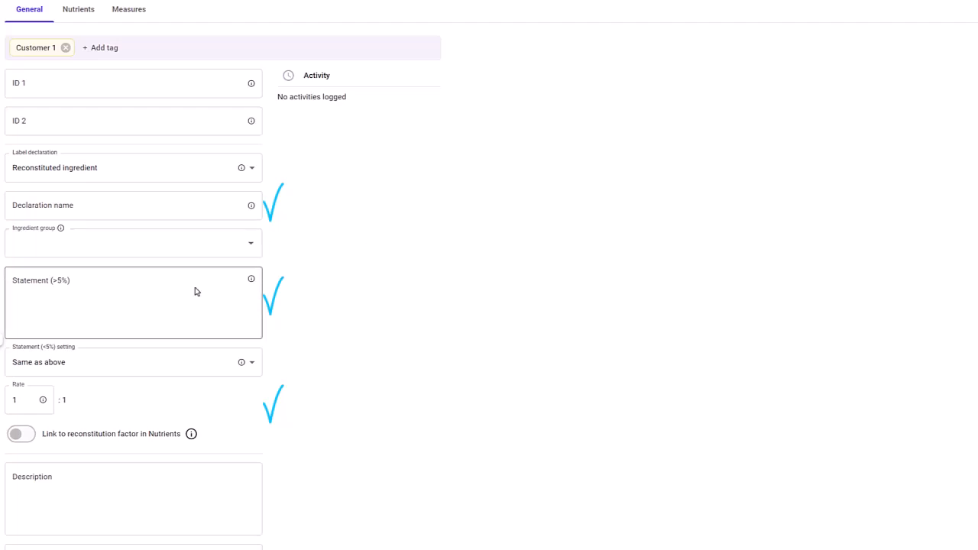
double_click(17, 399)
type("4")
left_click(96, 402)
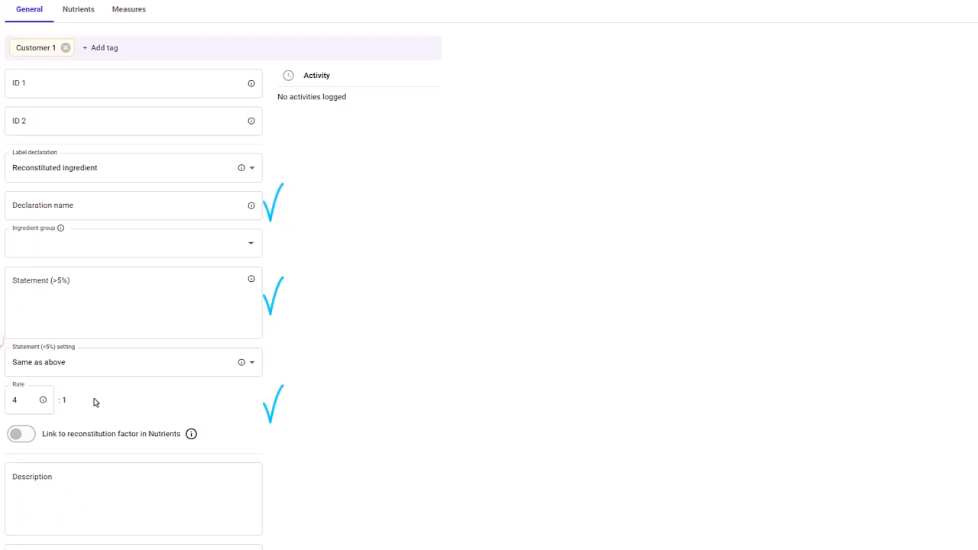
left_click(23, 435)
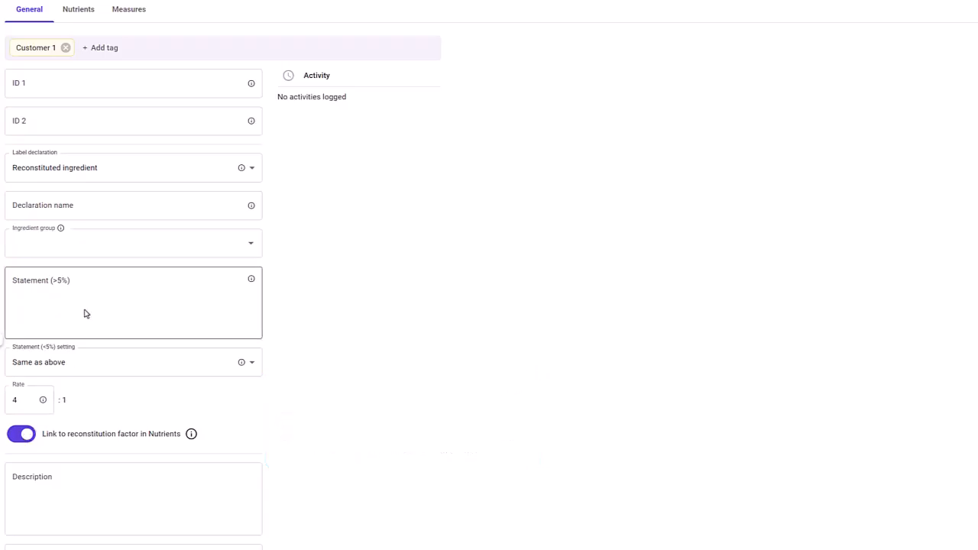
Set the raw material's label declaration to Additive
left_click(116, 171)
left_click(99, 252)
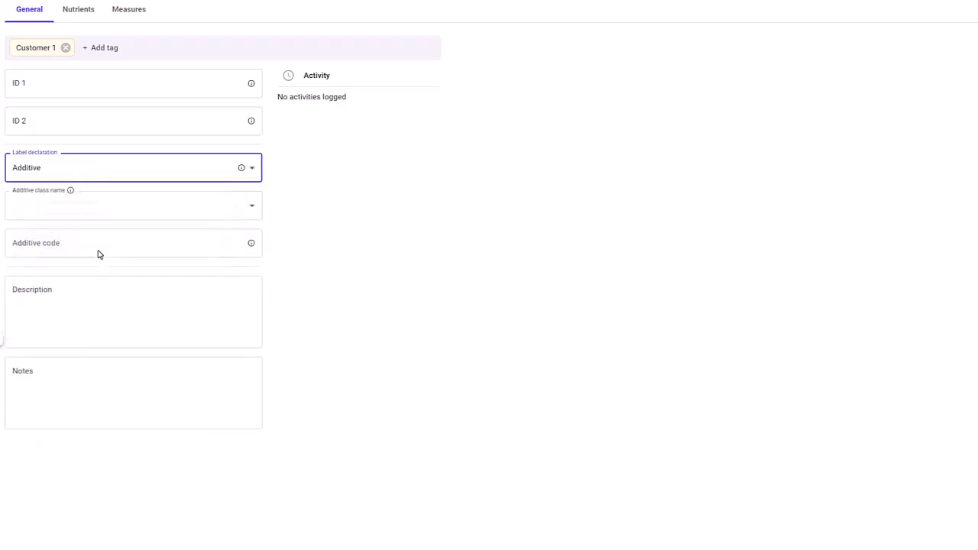
Set the additive class name to Thickener
left_click(98, 262)
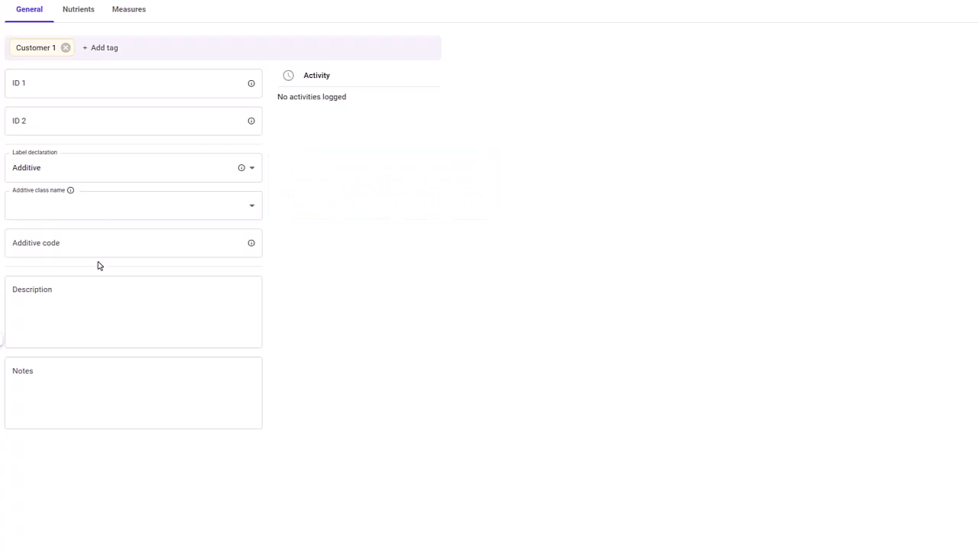
left_click(104, 215)
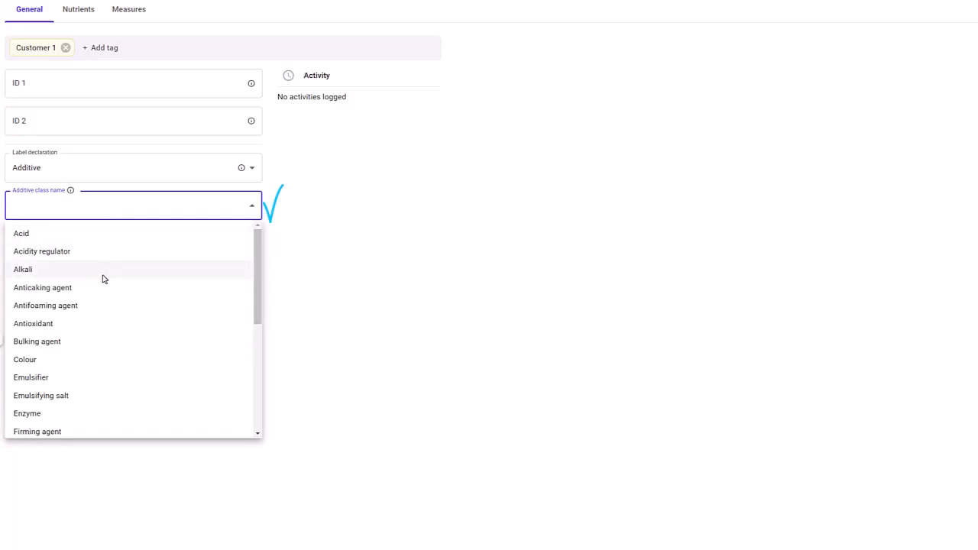
scroll(103, 290, "down", 1)
scroll(103, 293, "down", 1)
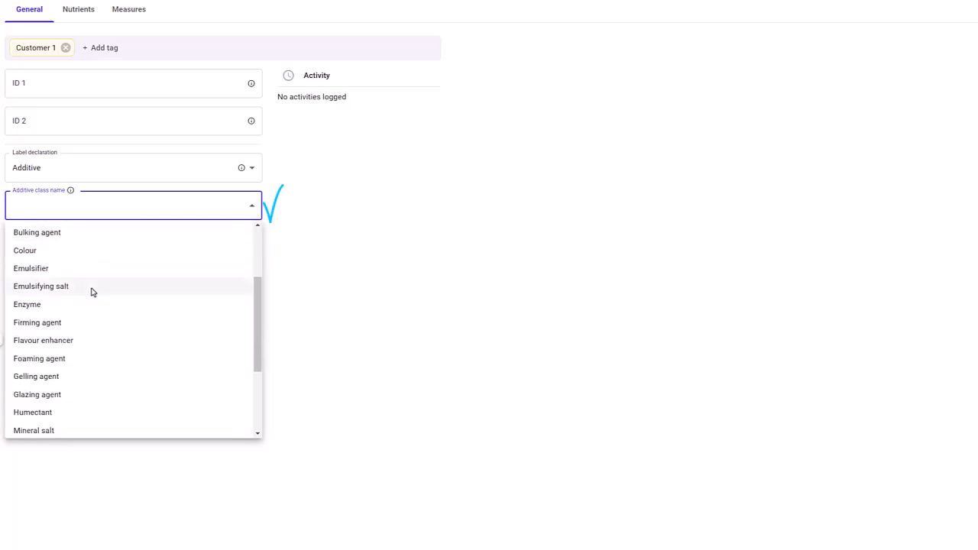
scroll(93, 291, "down", 2)
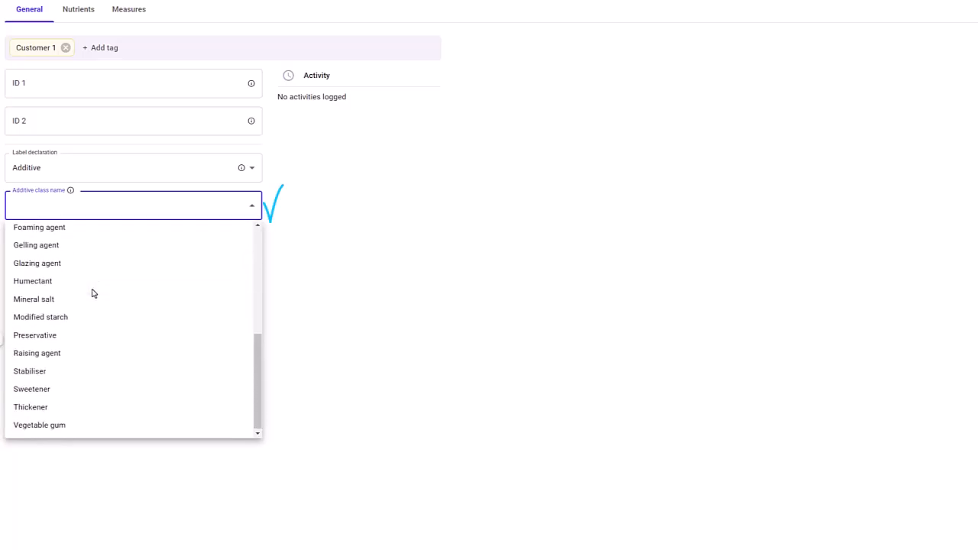
left_click(87, 408)
left_click(279, 357)
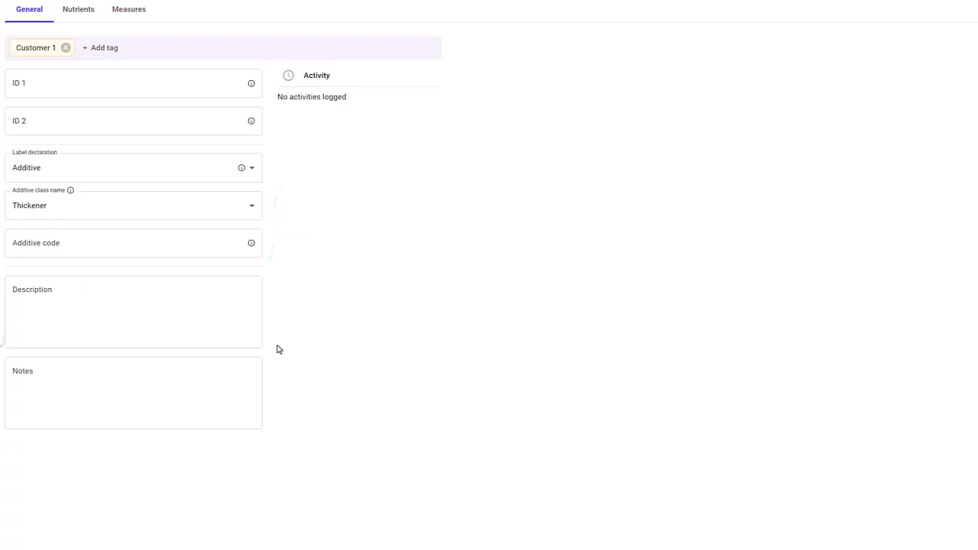
Try the Processing aid and Inedible component label declarations for the raw material
left_click(131, 178)
left_click(132, 267)
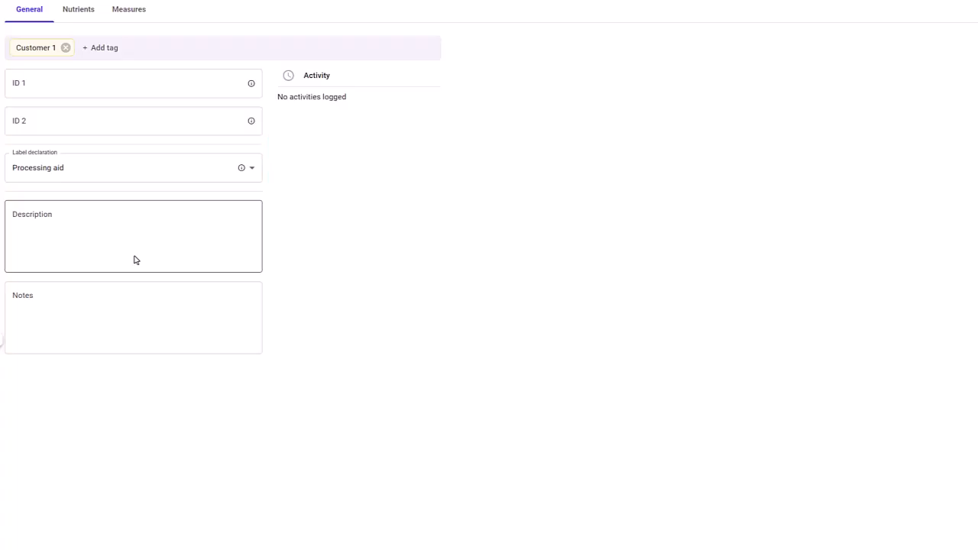
left_click(113, 179)
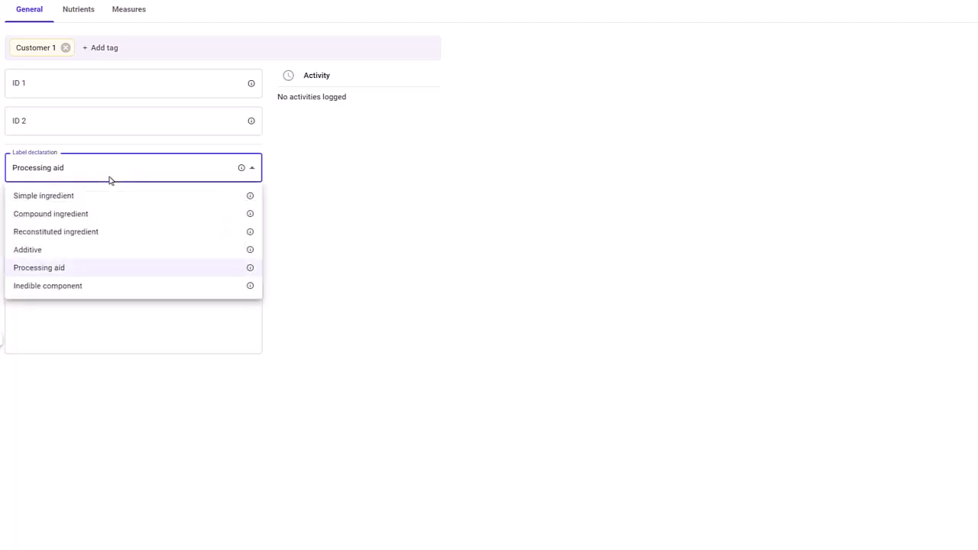
left_click(106, 287)
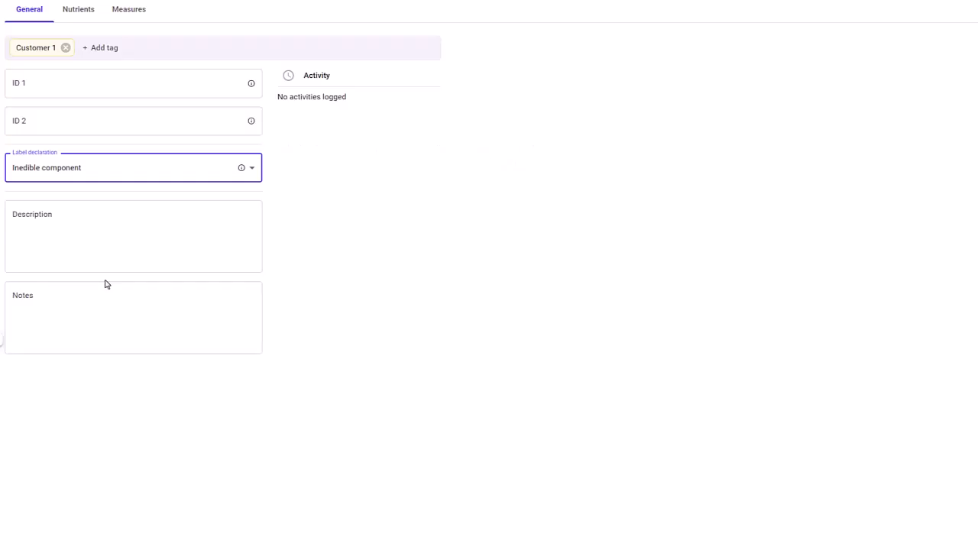
Check the explanations of the label declaration types and set the label declaration to Simple ingredient
left_click(139, 181)
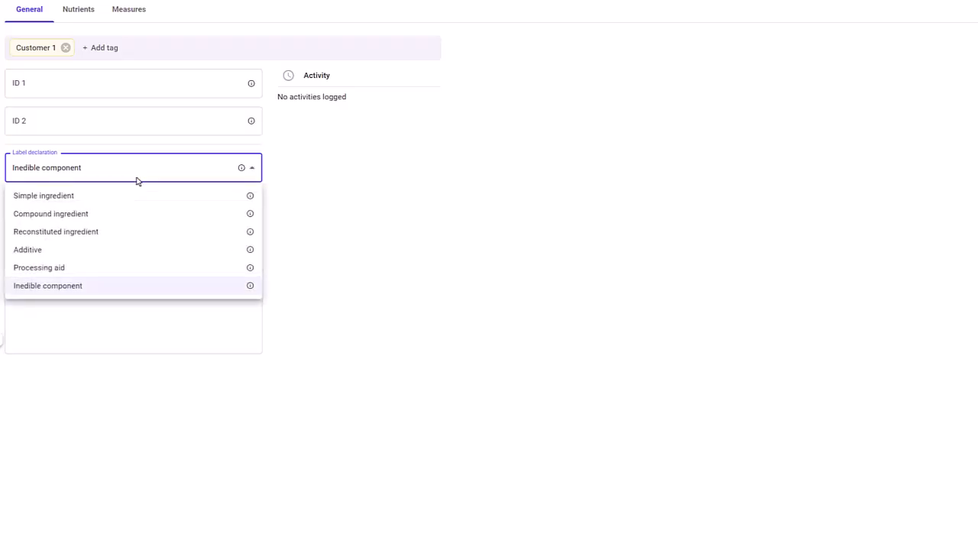
mouse_move(250, 196)
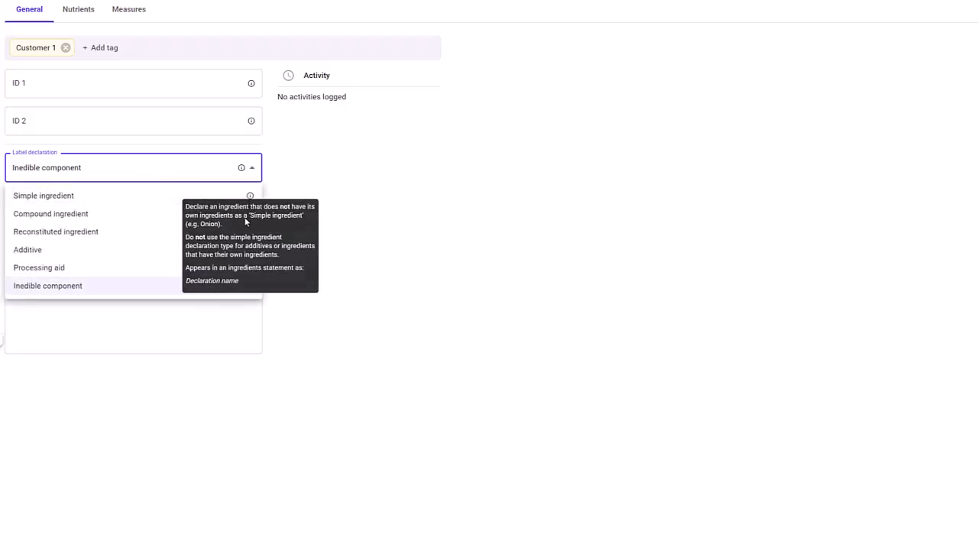
mouse_move(249, 236)
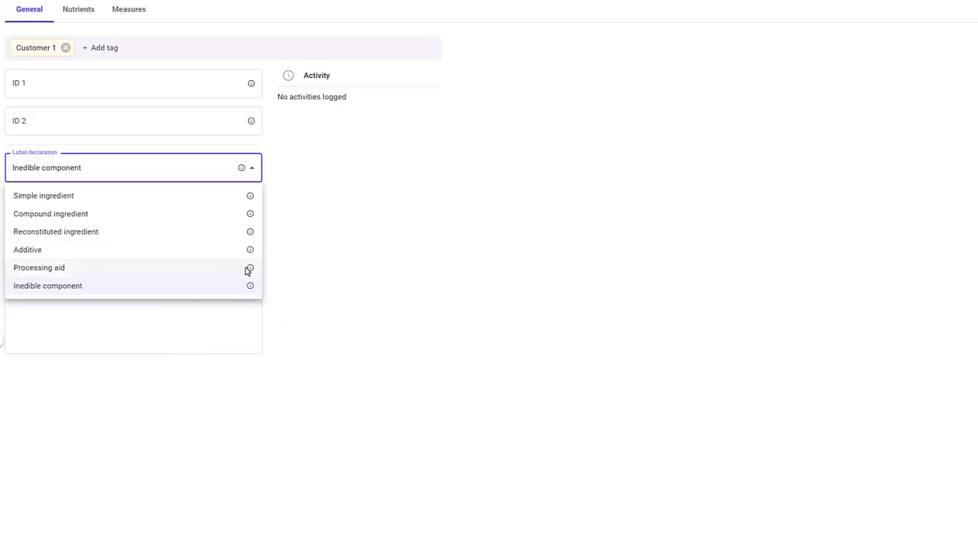
mouse_move(250, 270)
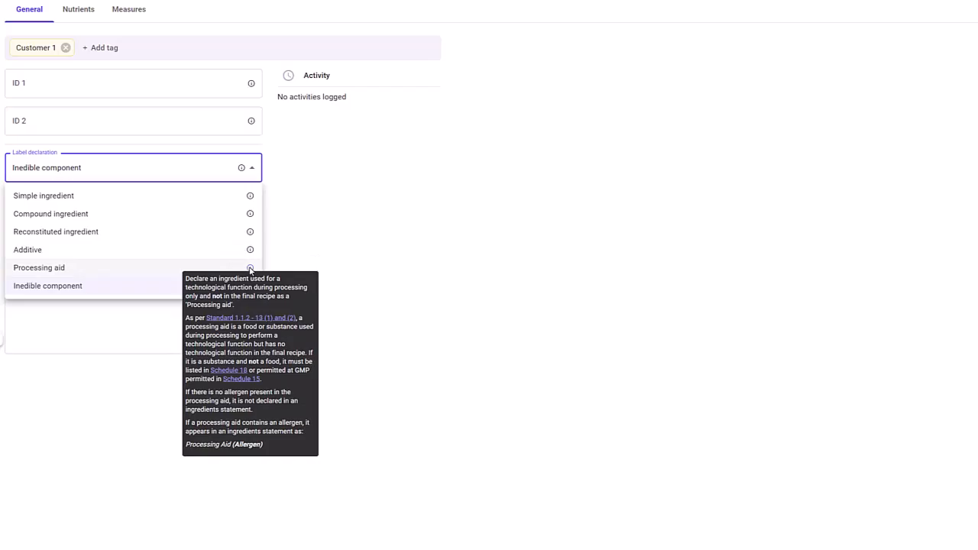
left_click(155, 196)
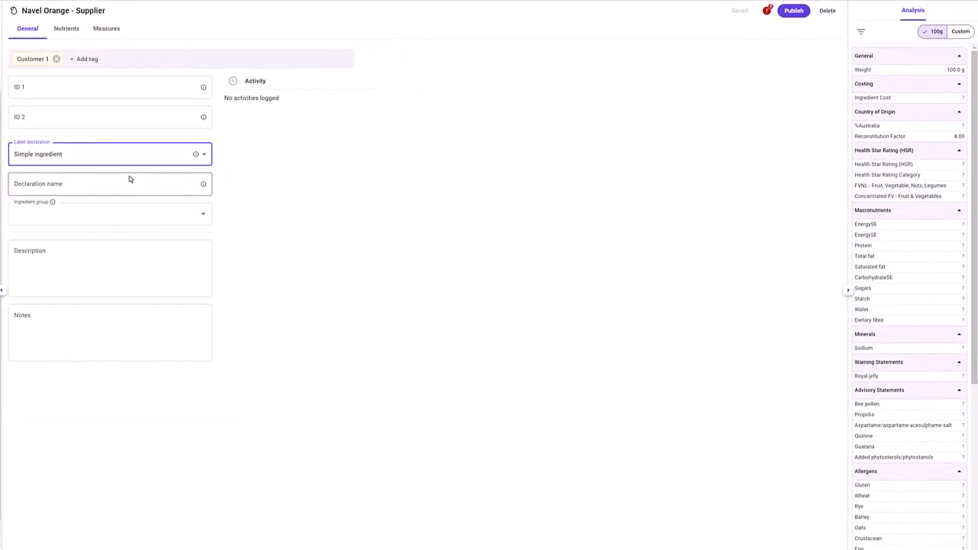
Rename the raw material as Cavendish Banana - Brand name
left_click(115, 9)
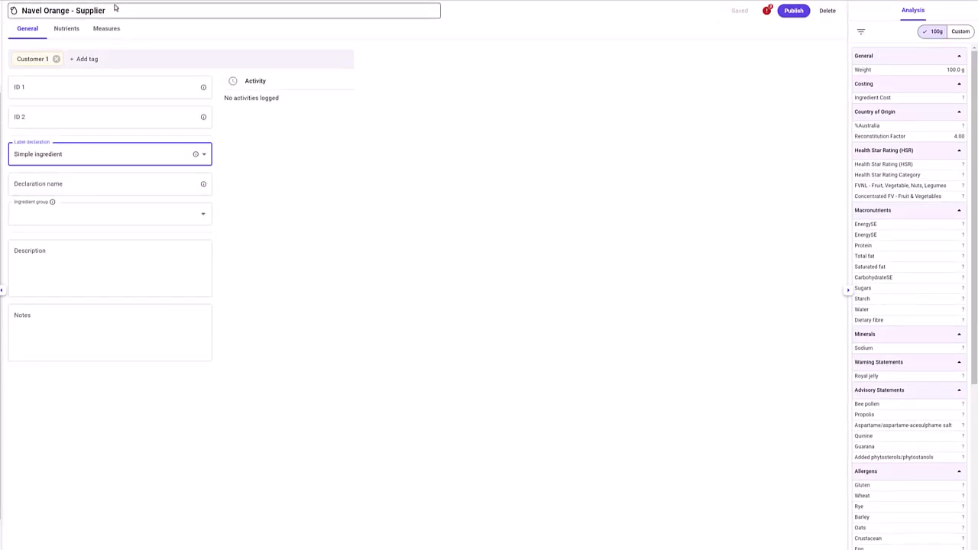
left_click_drag(116, 11, 13, 11)
type("Cav")
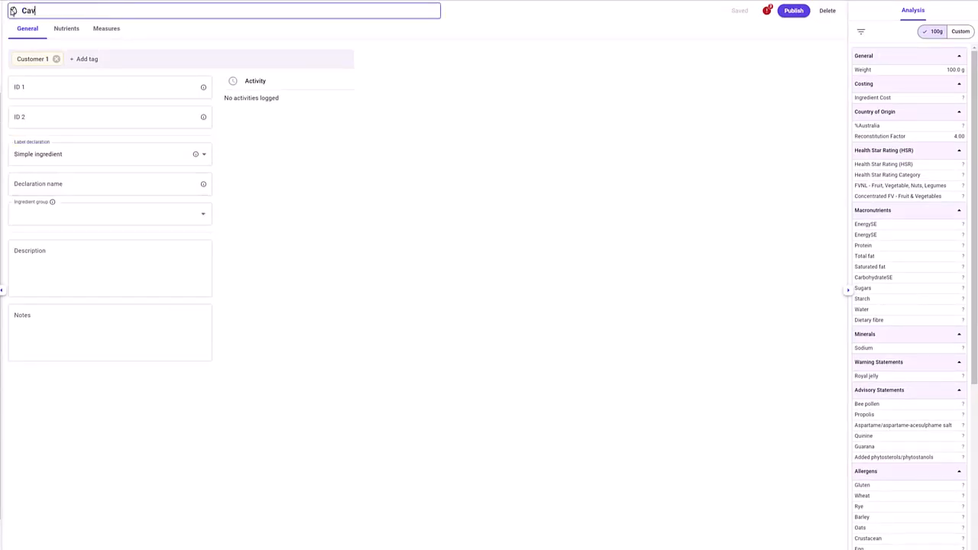
type("endish Banana - Brand name")
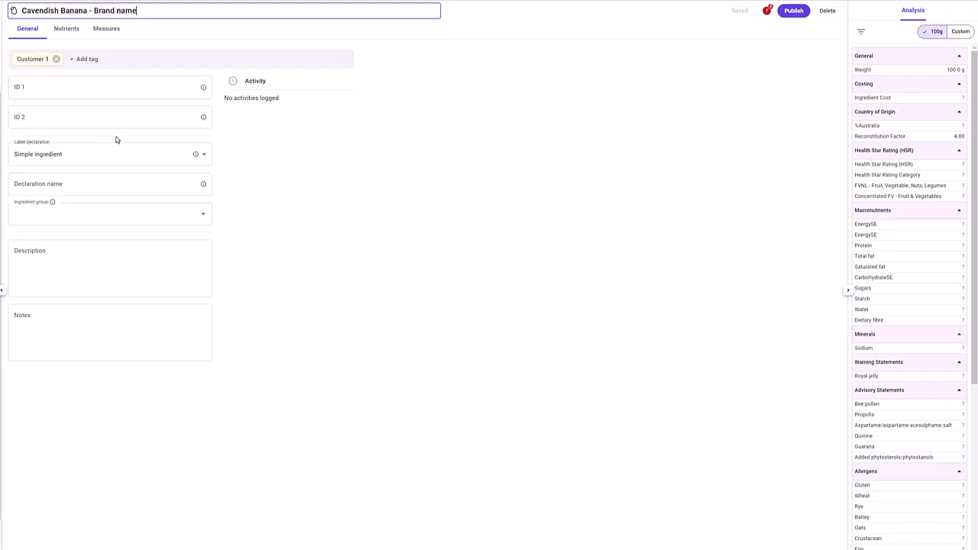
Keep the Simple ingredient declaration, enter Banana as the declaration name and assign the Fruit ingredient group
left_click(134, 155)
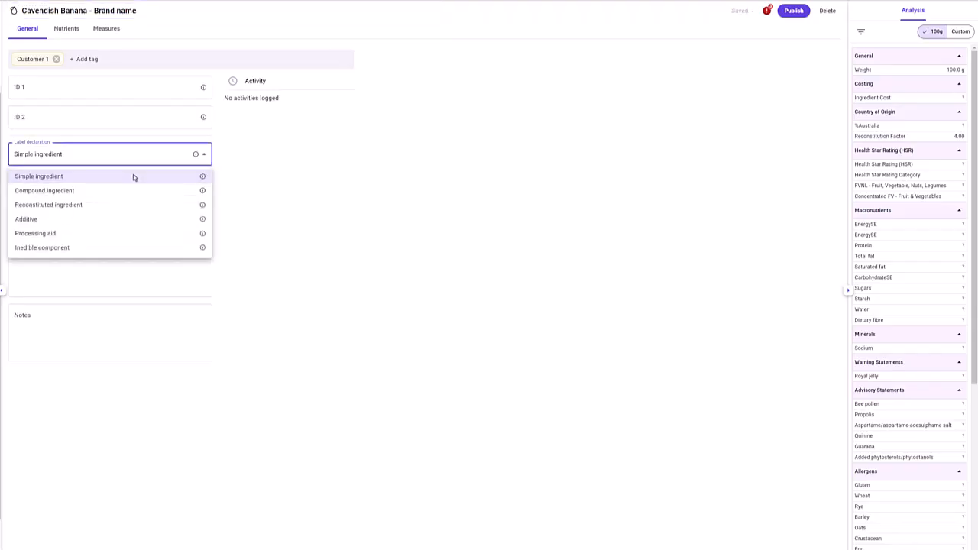
left_click(133, 174)
left_click(118, 186)
type("Banana")
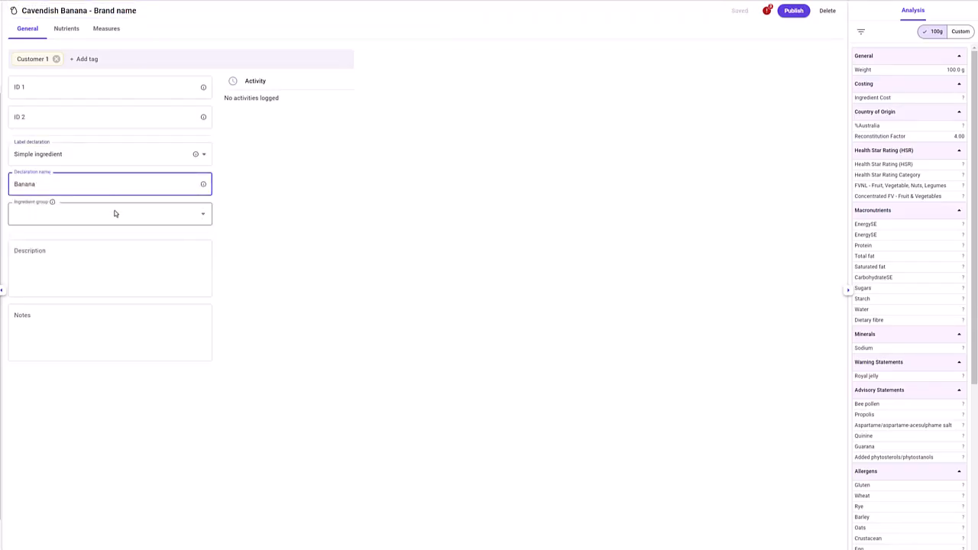
left_click(114, 214)
left_click(110, 264)
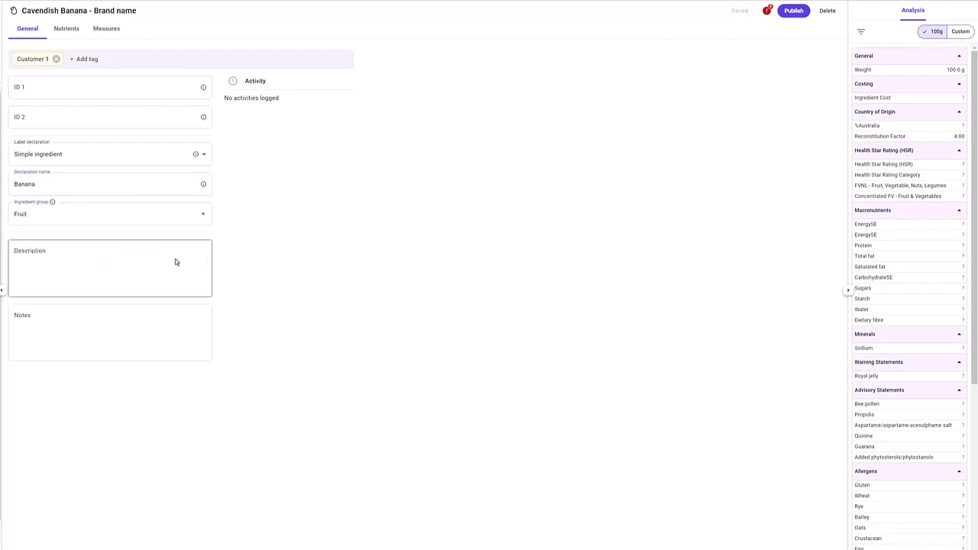
Override the nutrients with energy 400 kJ, protein 1.5 g, total fat 0.3 g, saturated fat 0 g and carbohydrate 20 g
left_click(67, 29)
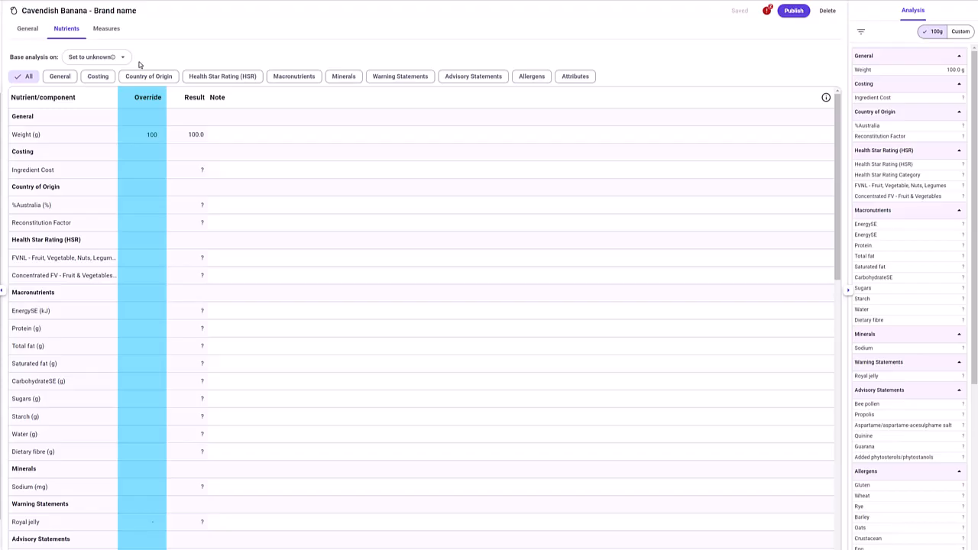
left_click(142, 310)
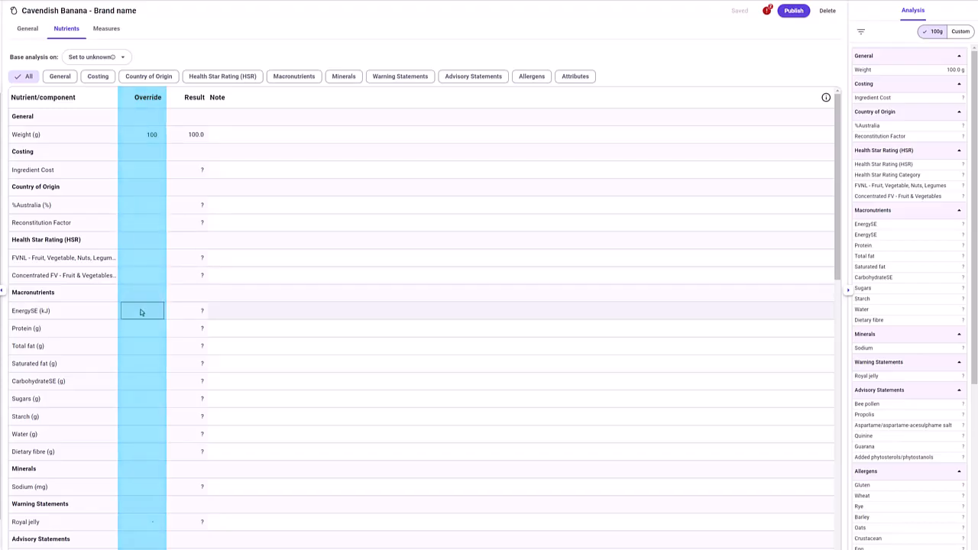
type("400")
left_click(138, 330)
type("1.5")
left_click(146, 347)
type("0.3")
left_click(148, 364)
type("0")
left_click(148, 381)
type("20")
Override sugars with 13 g, starch with 6.8 g, water with 76.2 g, dietary fibre with 3 g and sodium with 0 mg
left_click(151, 398)
type("13")
left_click(149, 417)
type("6.8")
left_click(146, 434)
type("76.2")
left_click(138, 452)
type("3")
left_click(138, 487)
type("0")
left_click(216, 473)
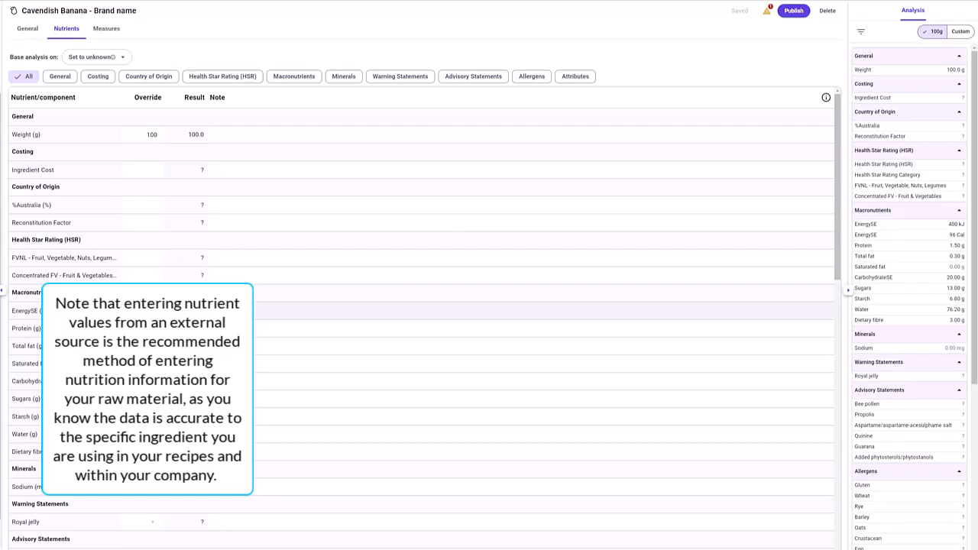
Clear the override values entered for the macronutrients and sodium
left_click(145, 329)
left_click(145, 346)
left_click(145, 364)
left_click(146, 382)
left_click(145, 399)
left_click(146, 417)
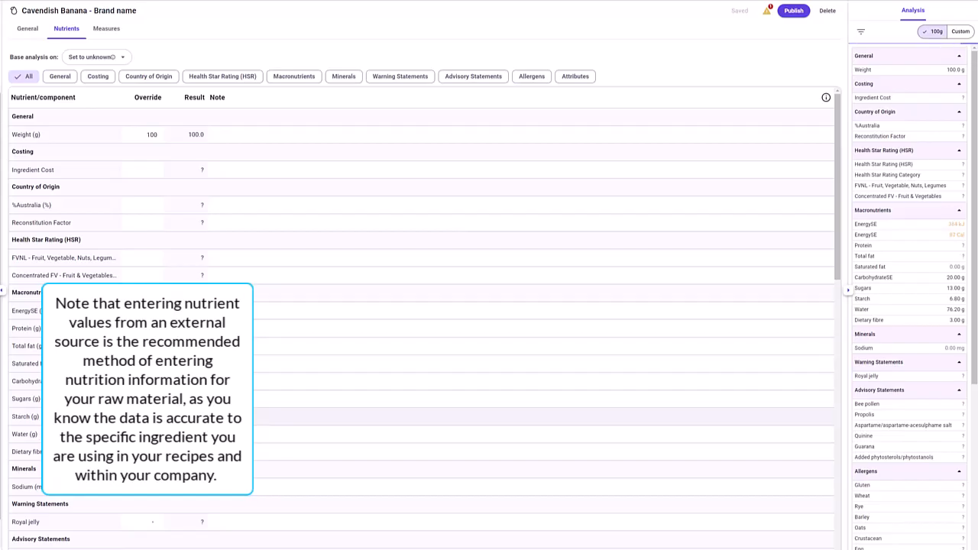
left_click(144, 434)
left_click(143, 452)
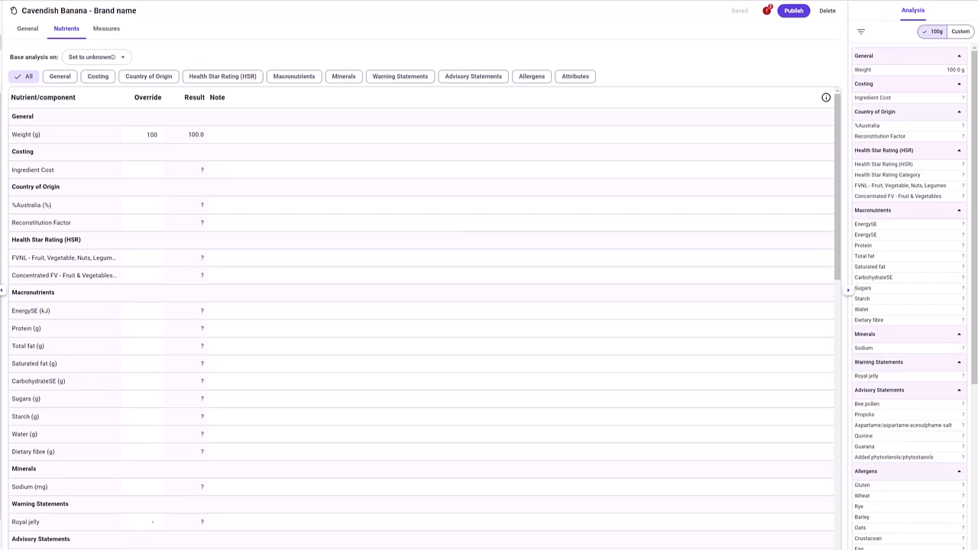
View the data sources in the workspace settings
left_click(1, 44)
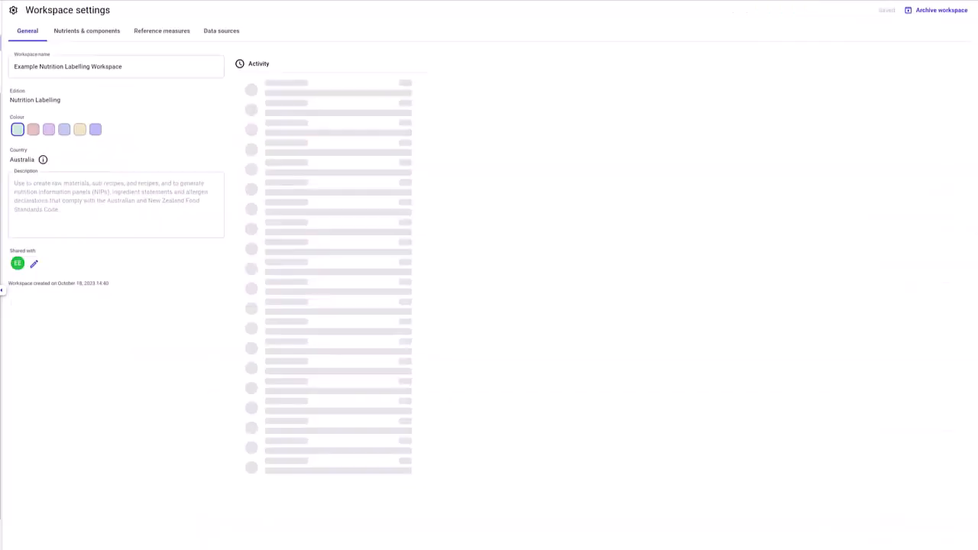
left_click(221, 34)
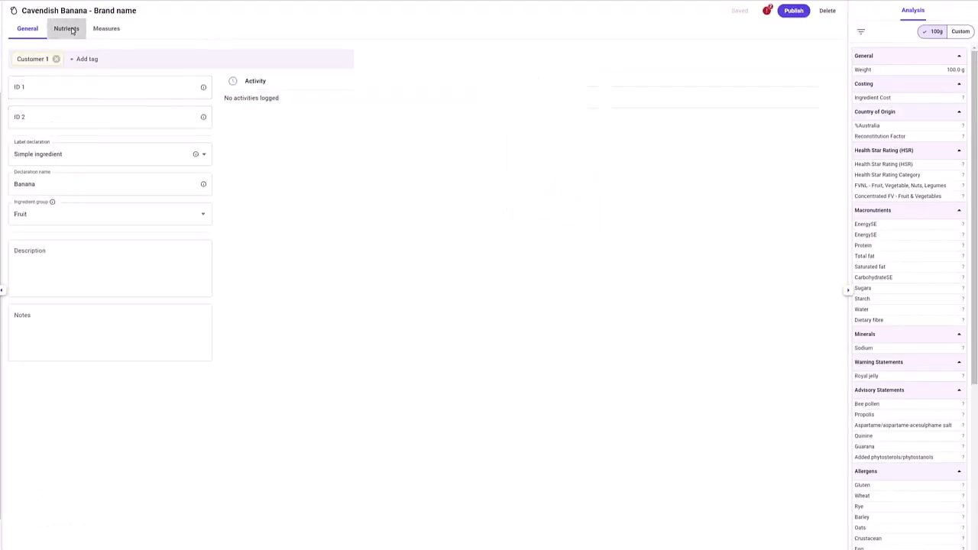
Base the banana's nutrient analysis on the AFCD 2019 reference food Banana,cavendish,peeled,raw
left_click(67, 28)
left_click(88, 57)
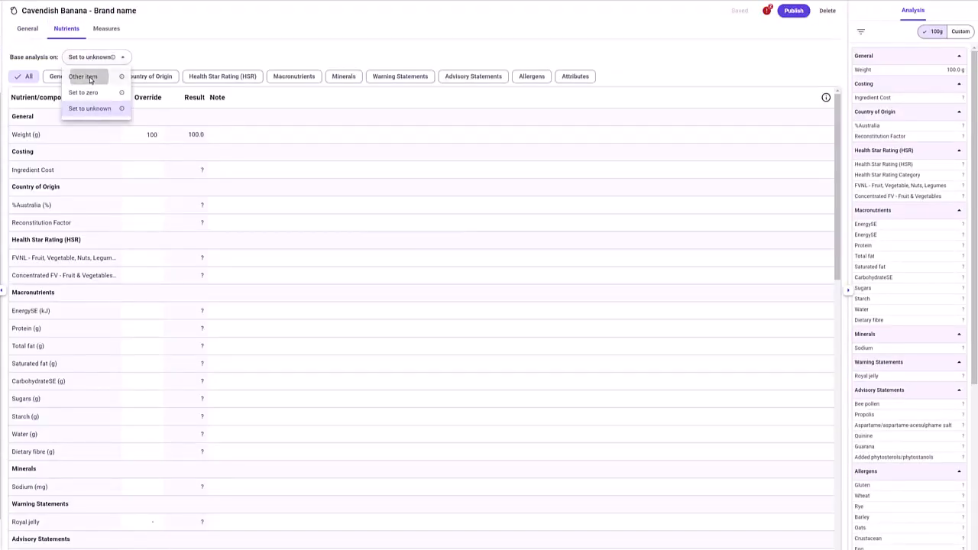
left_click(82, 77)
type("ba")
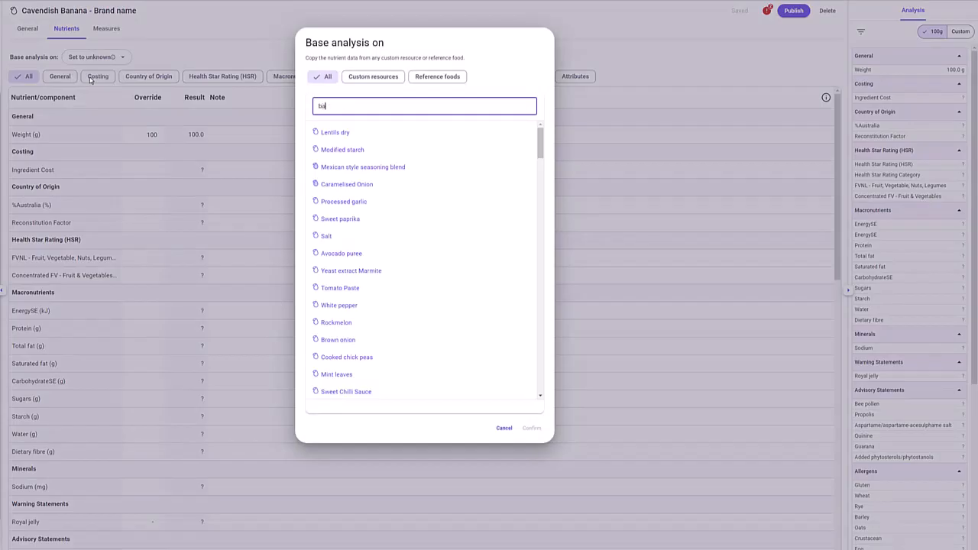
type("nana")
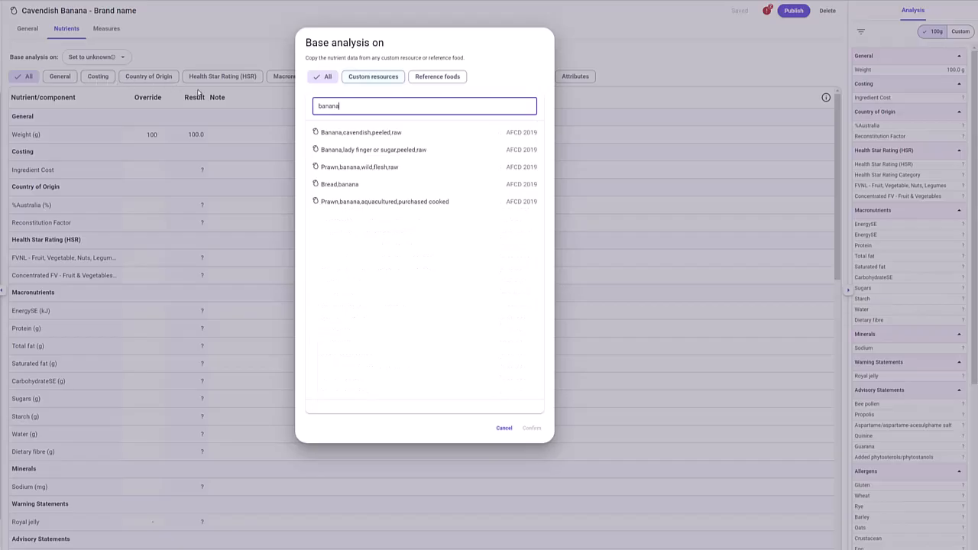
left_click(356, 135)
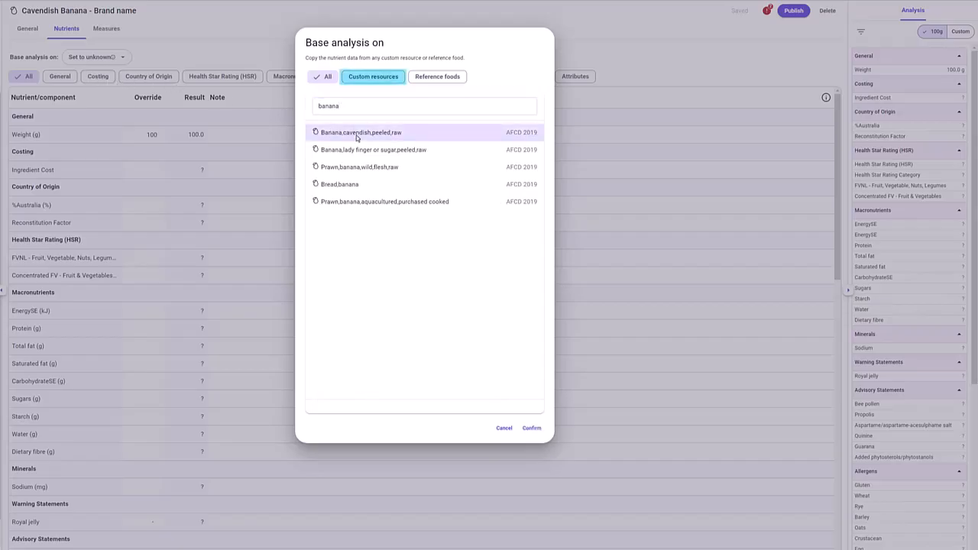
left_click(531, 427)
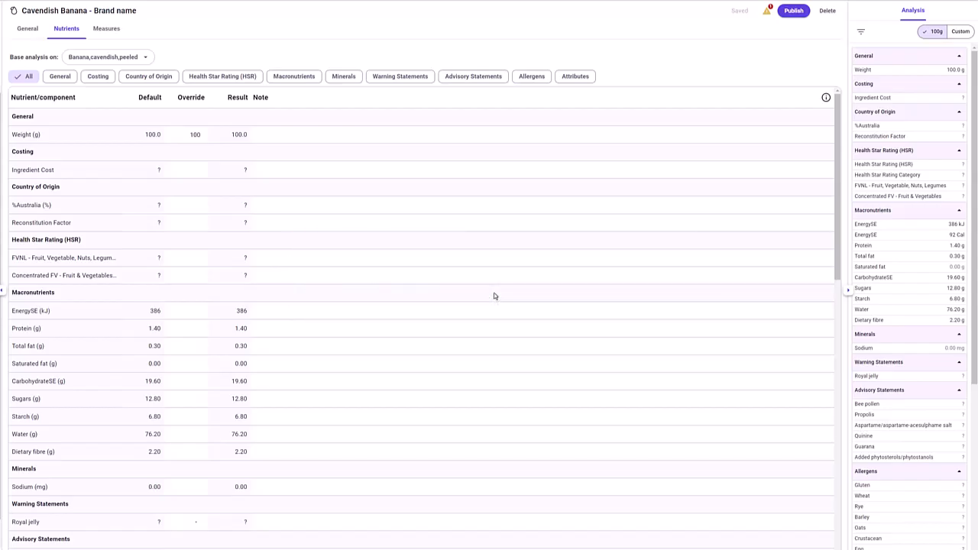
Override %Australia with 100, Reconstitution Factor with 0, FVNL with 100 and Concentrated FV with 0
left_click(179, 206)
type("100")
left_click(184, 225)
type("0")
left_click(190, 257)
type("100")
left_click(191, 273)
left_click(276, 245)
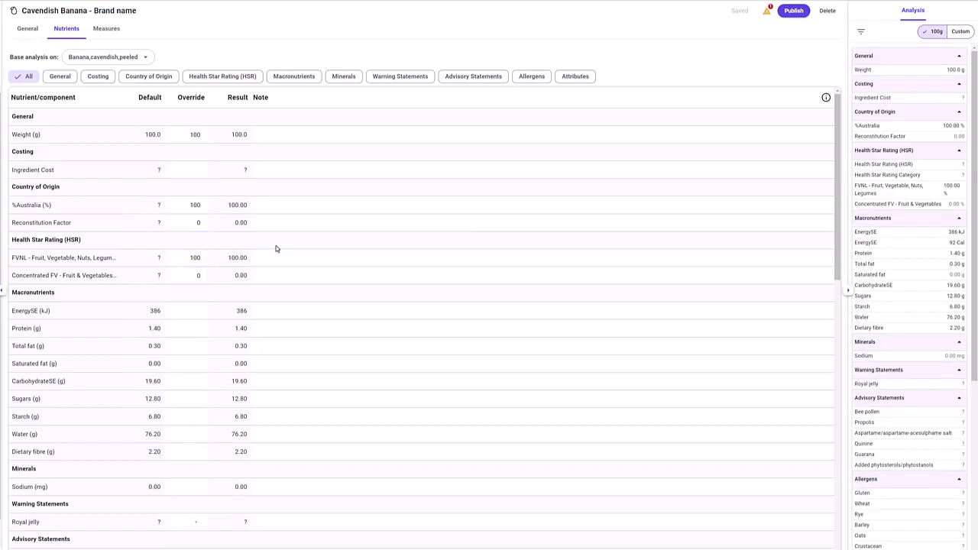
Set the Royal jelly warning statement and the Bee pollen advisory statement to No
scroll(276, 245, "down", 5)
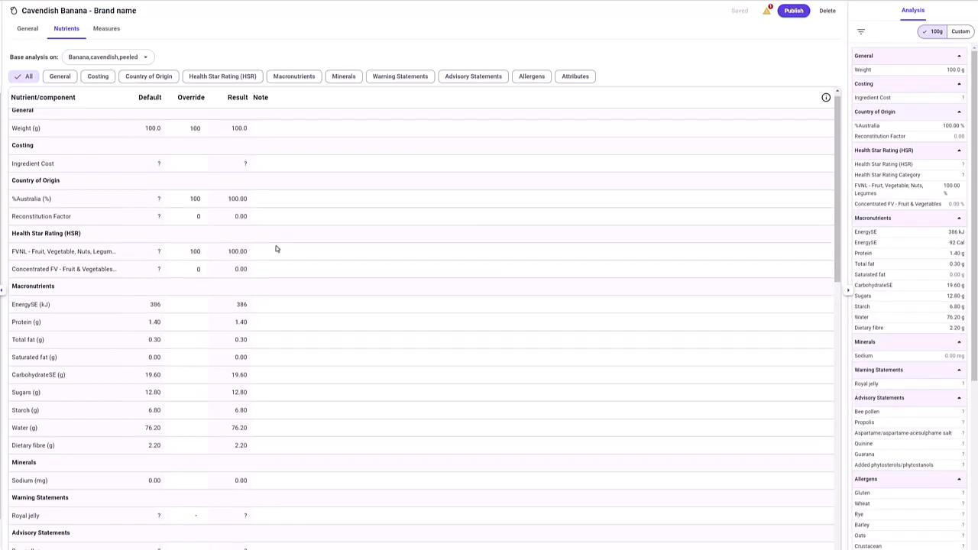
scroll(276, 245, "down", 1)
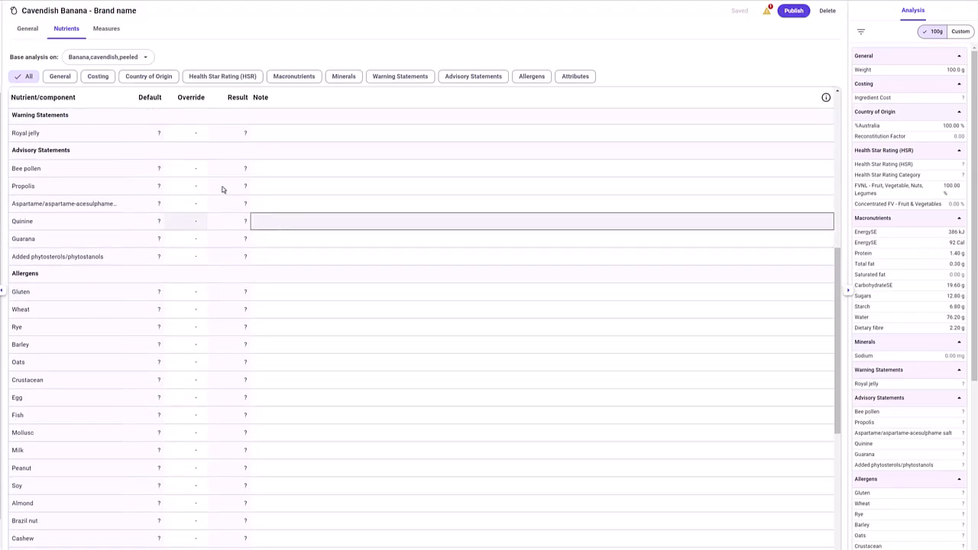
left_click(193, 134)
left_click(186, 180)
left_click(188, 169)
left_click(186, 217)
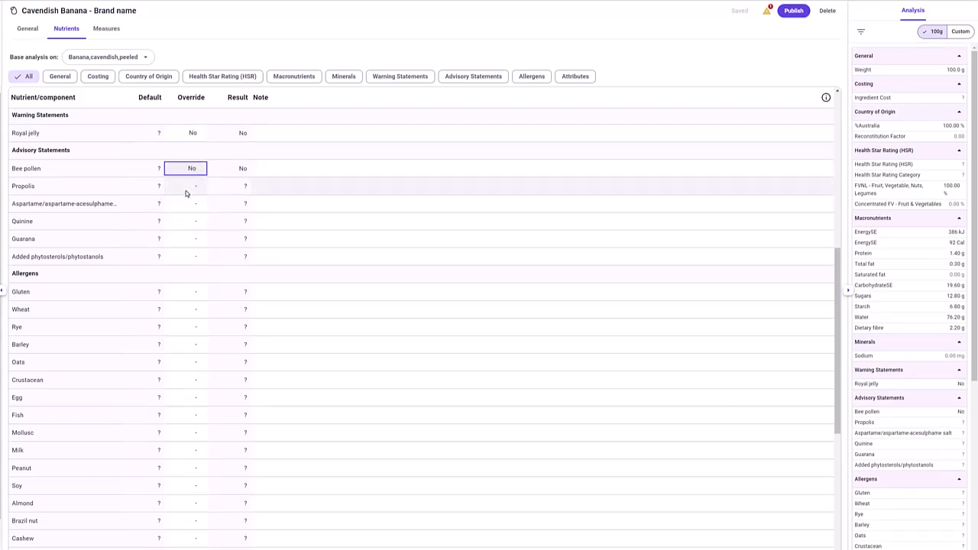
Set the advisory statements Propolis, Aspartame/aspartame-acesulphame salt, Quinine, Guarana and Added phytosterols/phytostanols to No
left_click(186, 187)
left_click(186, 232)
left_click(185, 205)
left_click(186, 250)
left_click(188, 224)
left_click(187, 242)
left_click(188, 284)
left_click(184, 257)
left_click(176, 303)
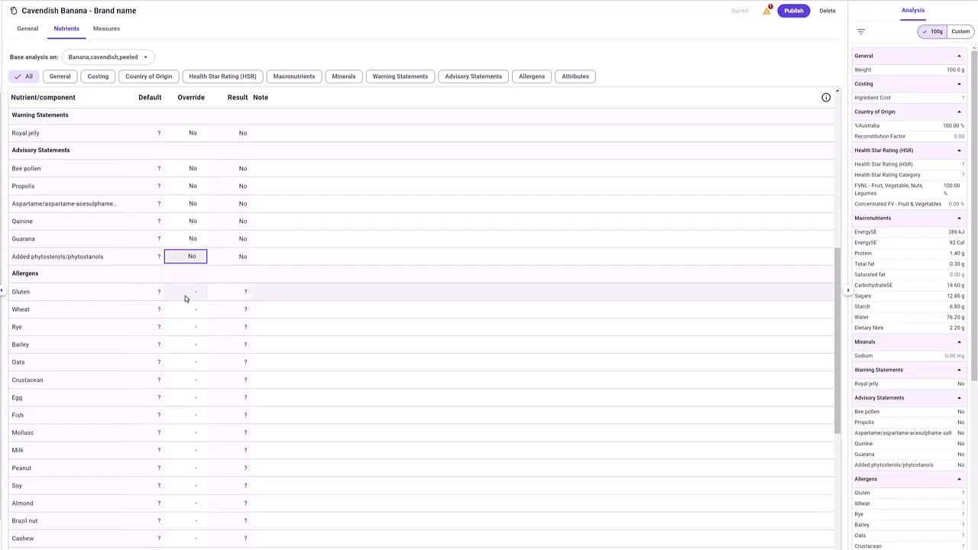
Override every allergen from Gluten through Added sulphites>10mg/kg with No
left_click(184, 294)
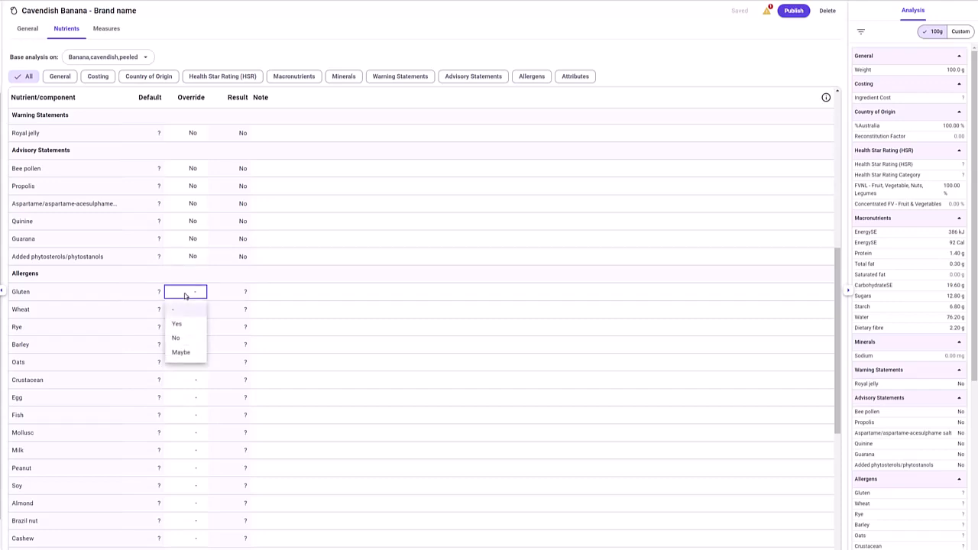
key("n")
key("Return")
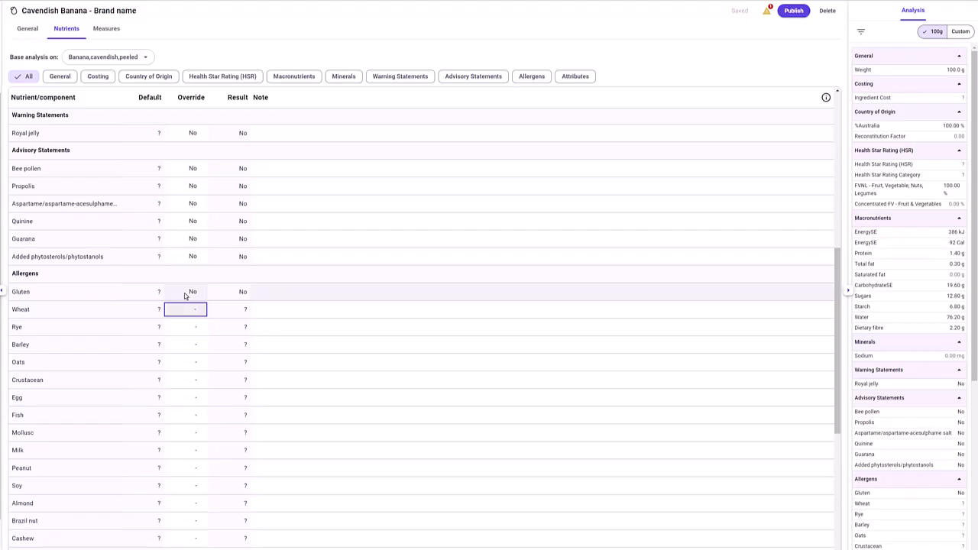
key("Return")
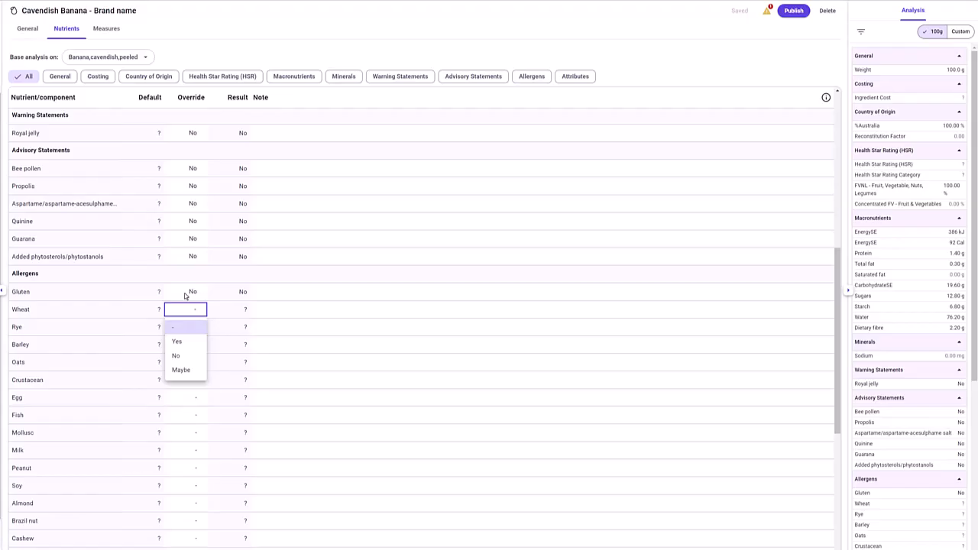
key("n")
key("Return")
key("Return")
key("n")
key("Return")
key("Return")
key("n")
key("Return")
key("Return")
key("n")
key("Return")
key("n")
key("Return")
key("n")
key("Return")
key("n")
key("Return")
key("n")
key("Return")
key("n")
key("Return")
key("Return")
key("n")
key("Return")
key("Return")
key("n")
key("Return")
key("Return")
key("n")
key("Return")
key("Return")
key("n")
key("Return")
key("Return")
key("n")
key("Return")
key("Return")
key("n")
key("Return")
key("Return")
key("n")
key("Return")
key("Return")
key("n")
key("Return")
key("Return")
key("n")
key("Return")
key("Return")
key("n")
key("Return")
key("Return")
key("n")
key("Return")
key("Return")
key("n")
key("Return")
key("Return")
key("n")
key("Return")
key("Return")
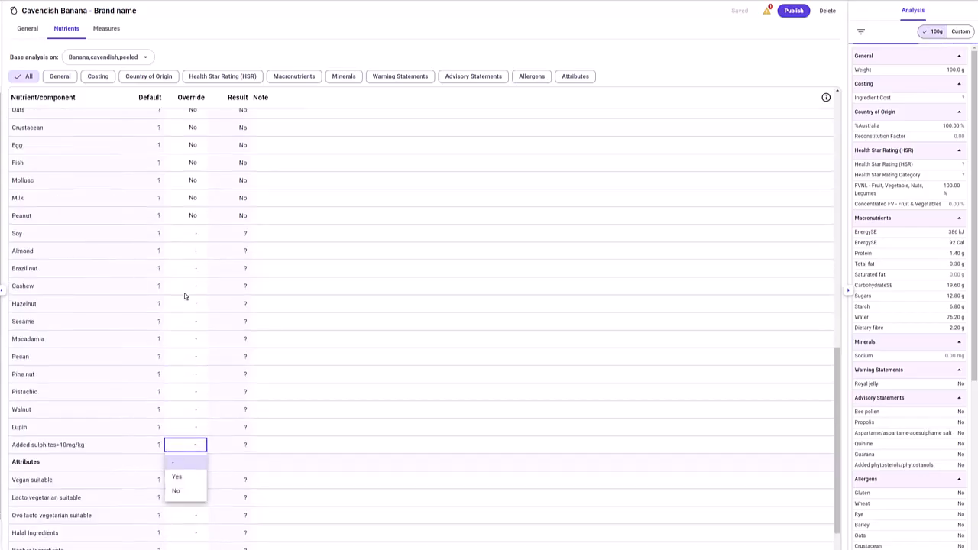
key("n")
key("Return")
Override the Vegan, Lacto vegetarian, Ovo lacto vegetarian, Halal, Kosher, Organic and GM Free attributes with Yes
key("Return")
key("y")
key("Return")
key("Return")
key("y")
key("Return")
key("Return")
key("y")
key("Return")
key("Return")
key("y")
key("Return")
key("Return")
key("n")
key("Return")
key("Return")
key("y")
key("Return")
key("Return")
key("y")
key("Return")
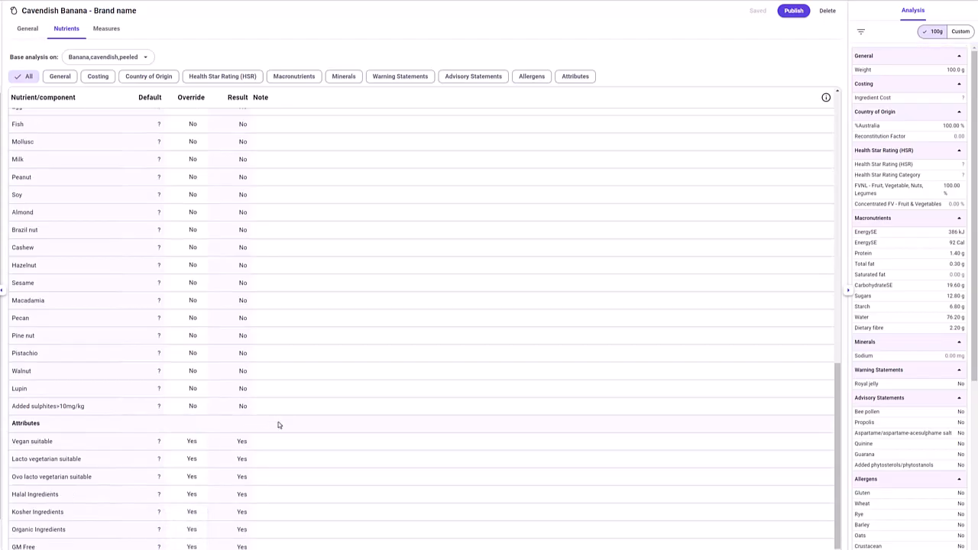
Add a measure named Small with a weight of 85 g and make it the default measure
left_click(116, 31)
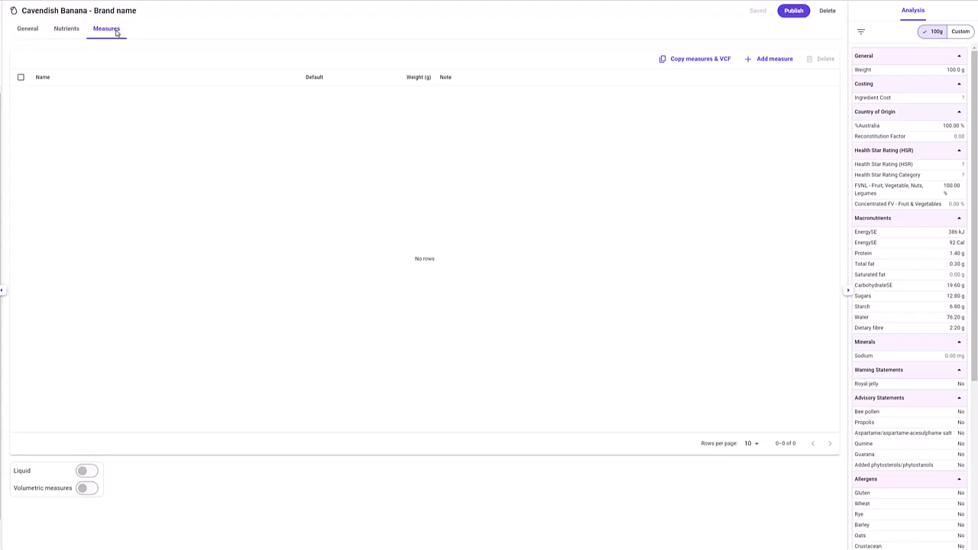
left_click(759, 61)
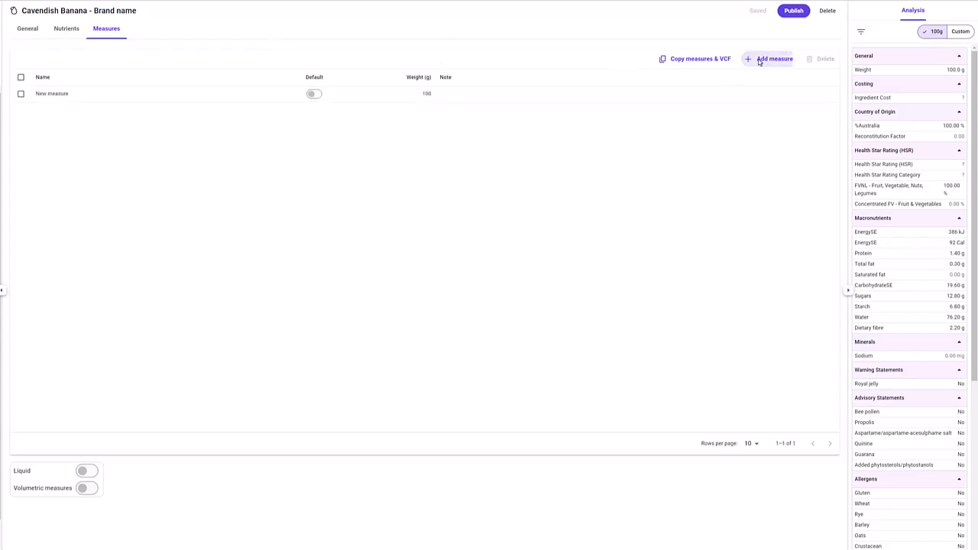
left_click(69, 97)
type("Small")
left_click(412, 95)
type("85")
left_click(432, 134)
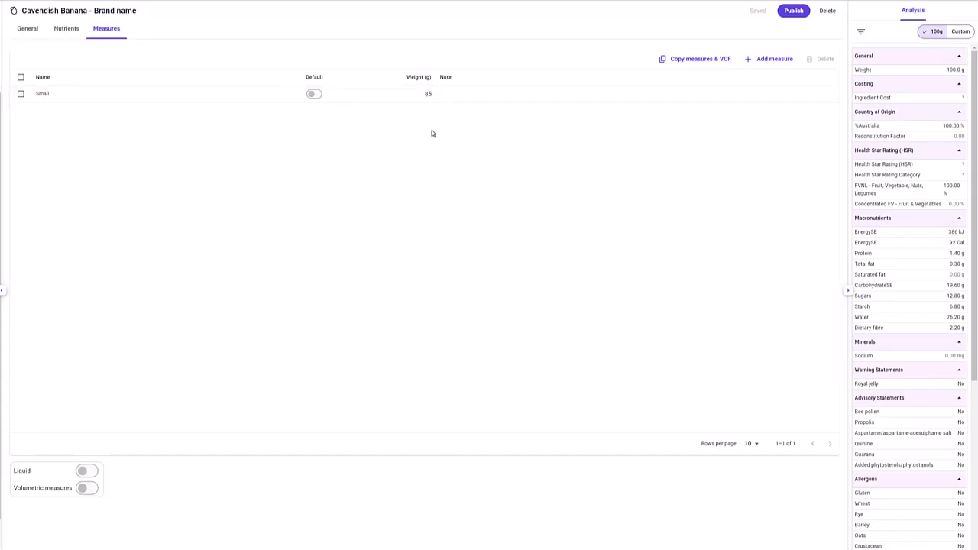
left_click(450, 96)
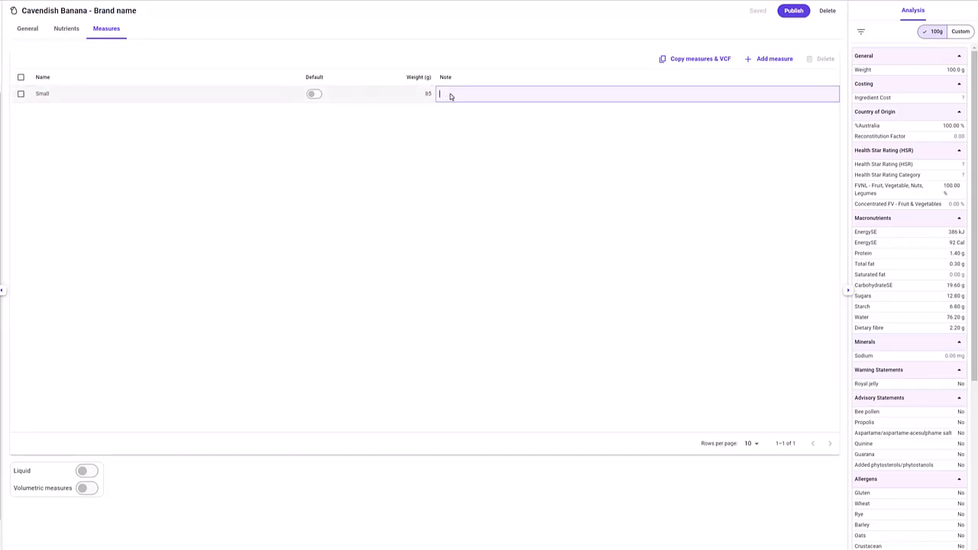
left_click(448, 111)
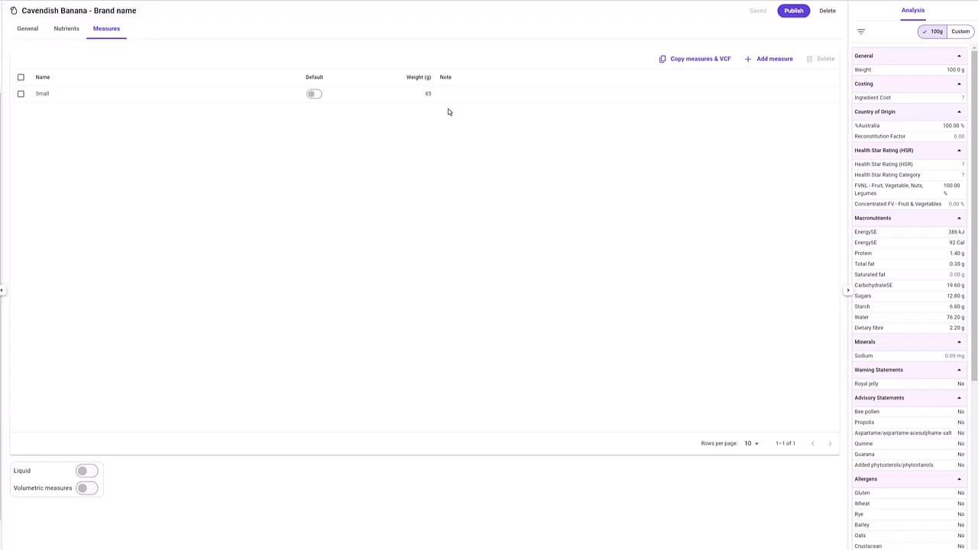
left_click(313, 94)
Copy the measures and volume conversion factor from the AFCD 2019 food Banana,cavendish,peeled,raw
left_click(693, 61)
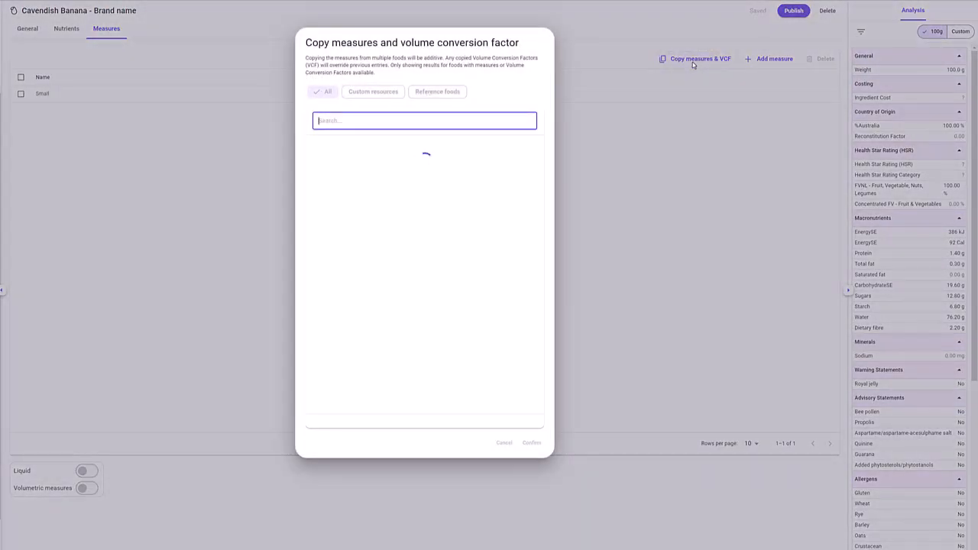
type("banana")
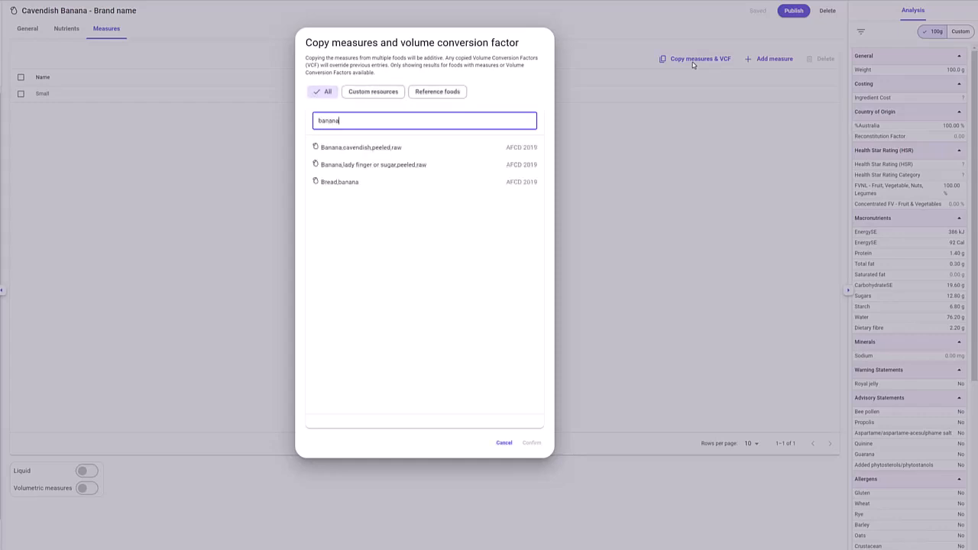
left_click(475, 149)
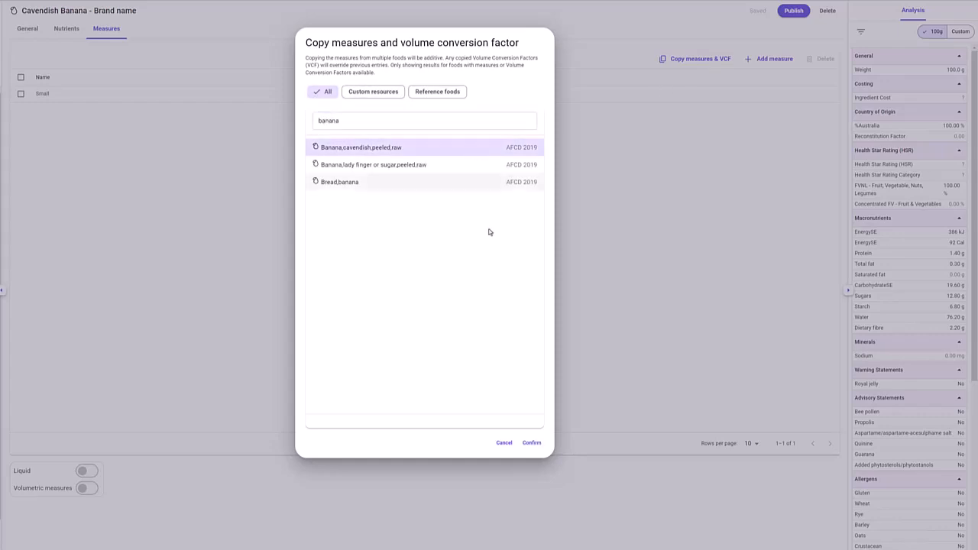
left_click(532, 443)
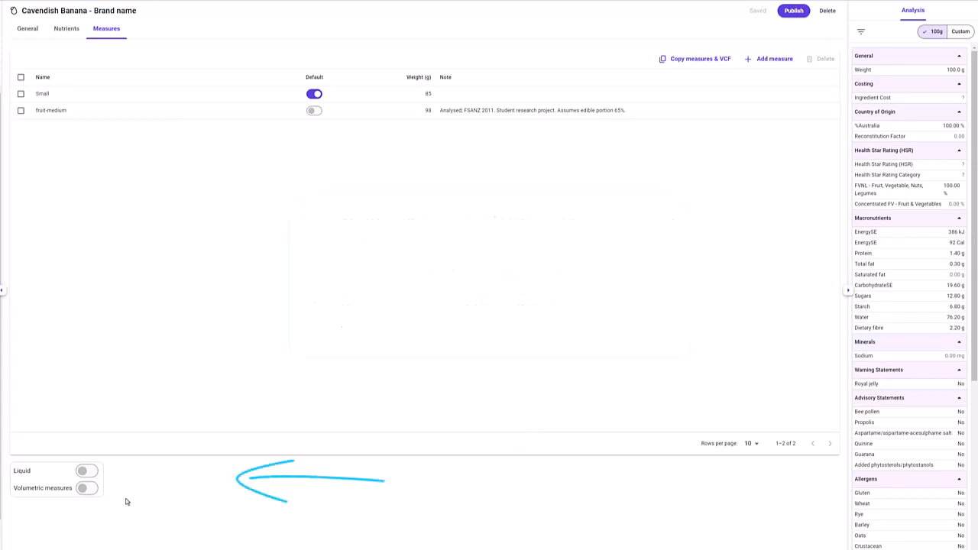
Try volumetric measures with 100 mL equal to 100 g and the Liquid option, and switch both off again
left_click(83, 489)
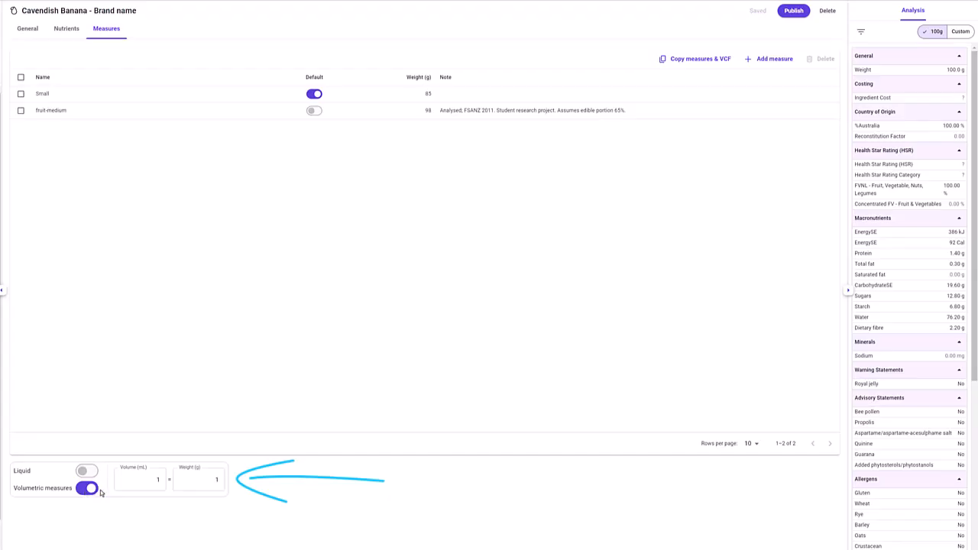
left_click(159, 481)
type("100")
left_click(200, 479)
type("100")
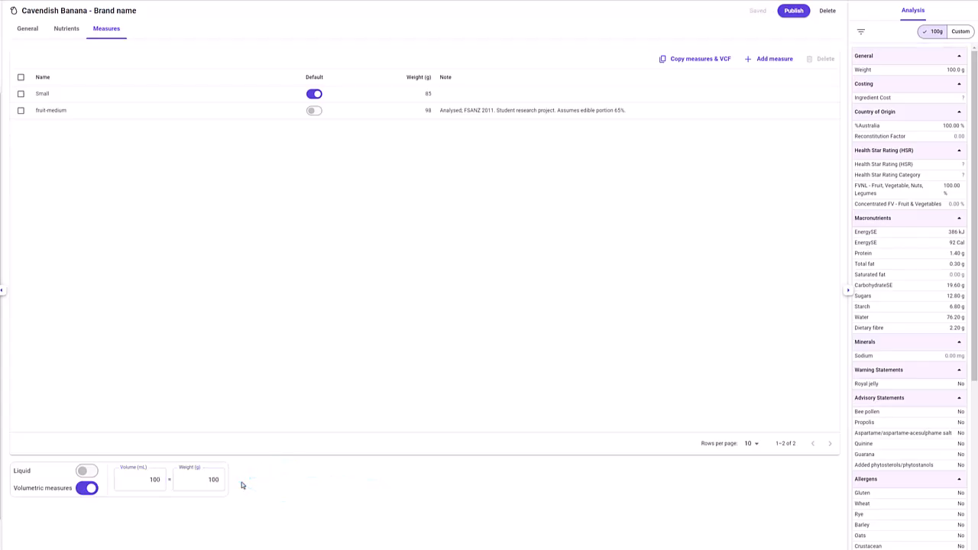
left_click(90, 471)
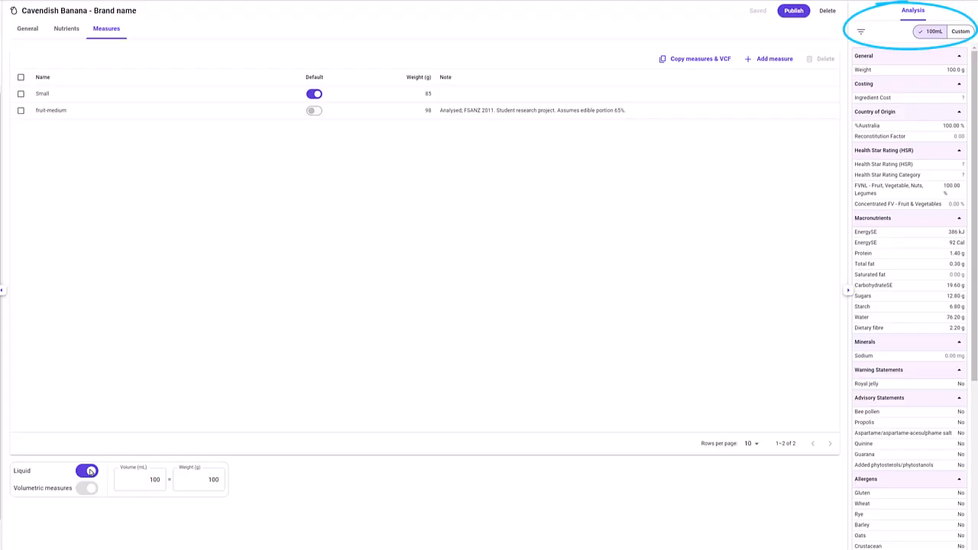
left_click(90, 471)
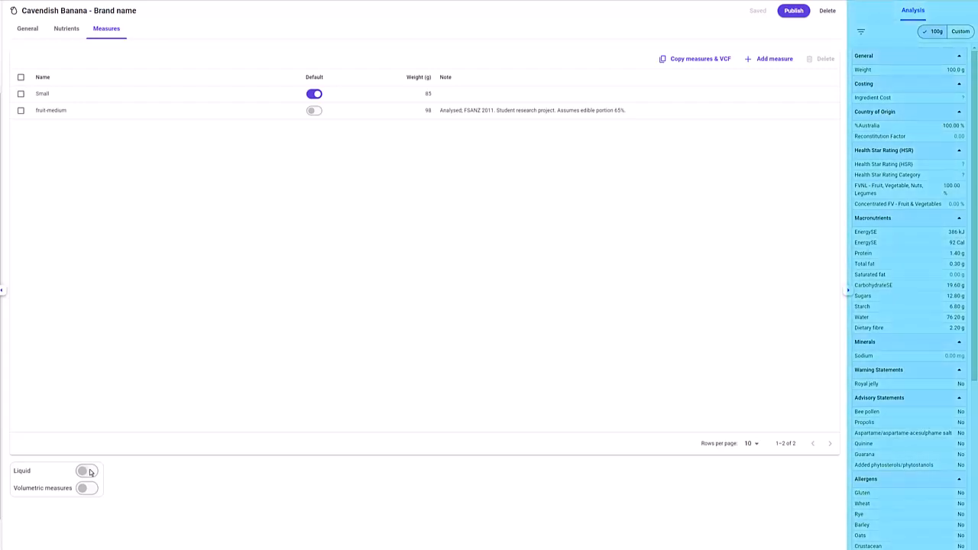
Show the nutrient analysis for a custom weight of 92 g
left_click(846, 293)
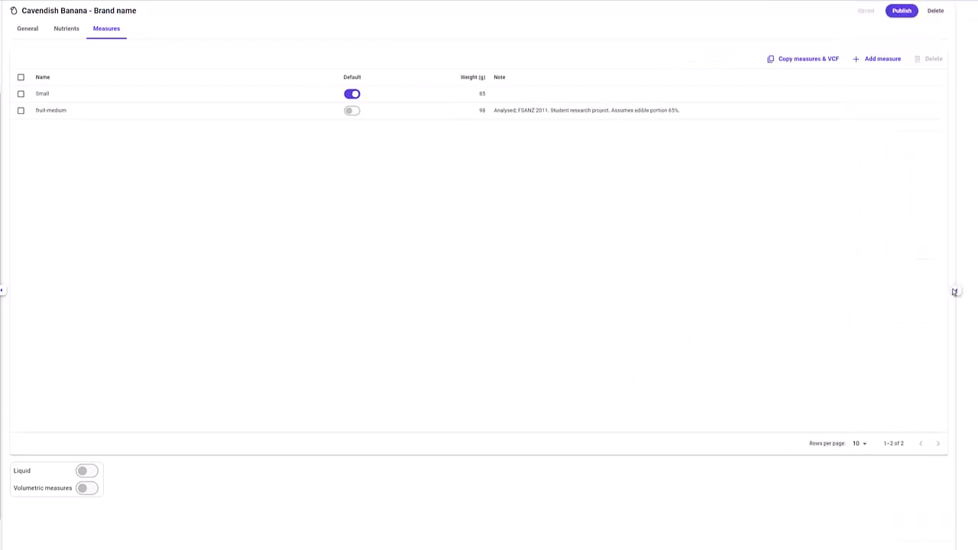
left_click(954, 291)
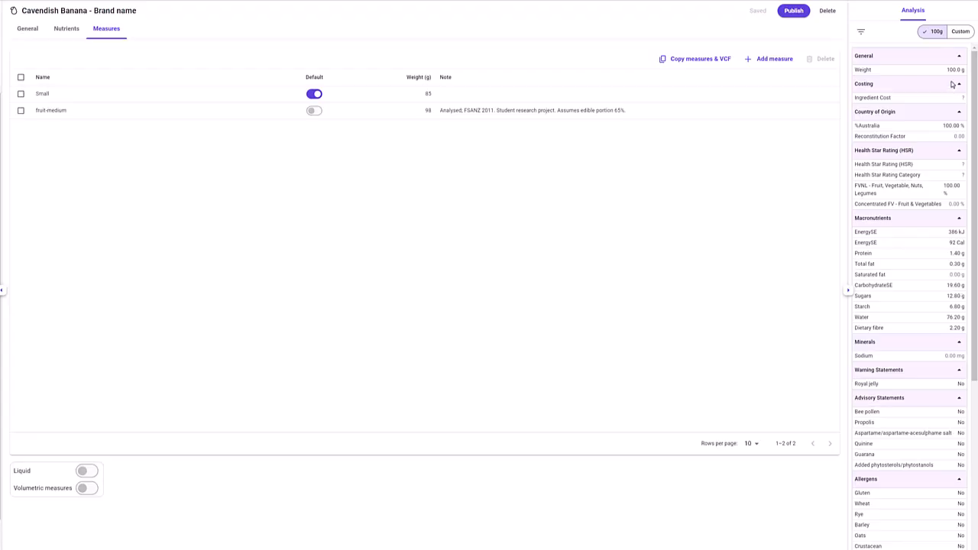
left_click(960, 31)
left_click_drag(953, 52, 935, 51)
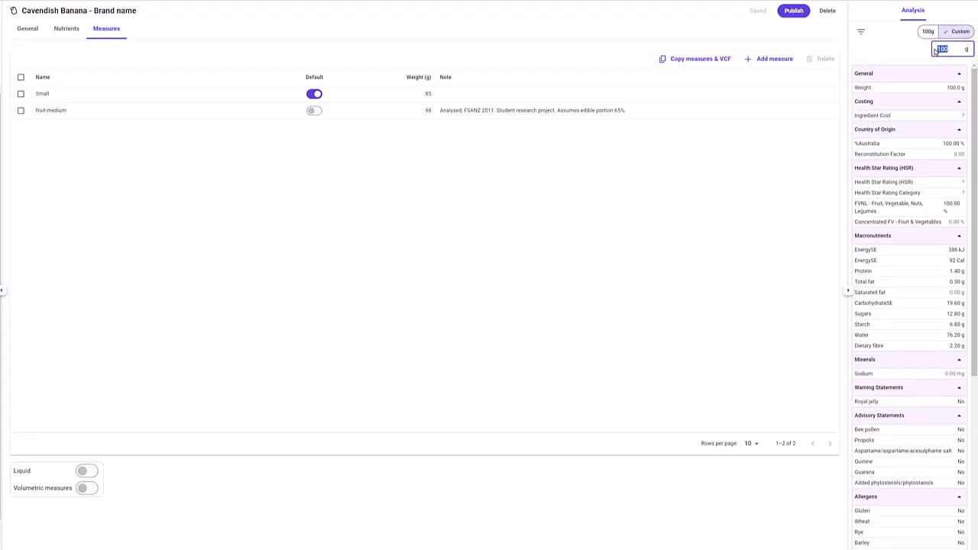
type("92")
left_click(912, 52)
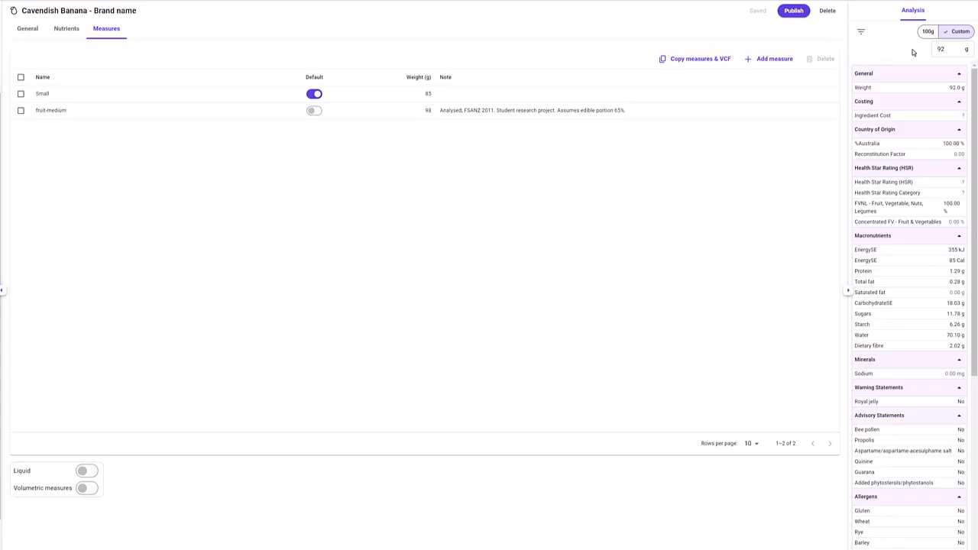
Create a nutrient filter named Example with EnergySE (kJ), EnergySE (Cal), Protein, Total fat, CarbohydrateSE and Dietary fibre
left_click(861, 33)
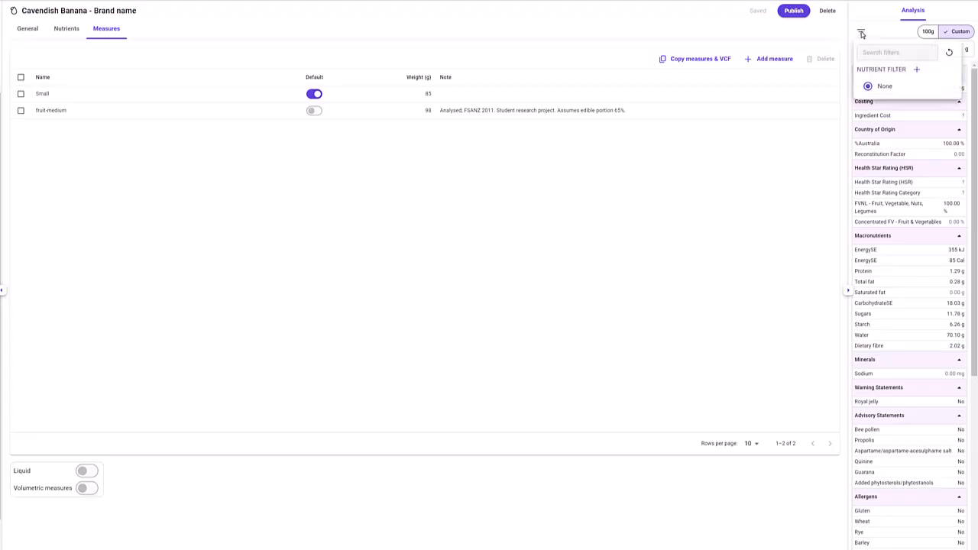
left_click(917, 70)
type("Example")
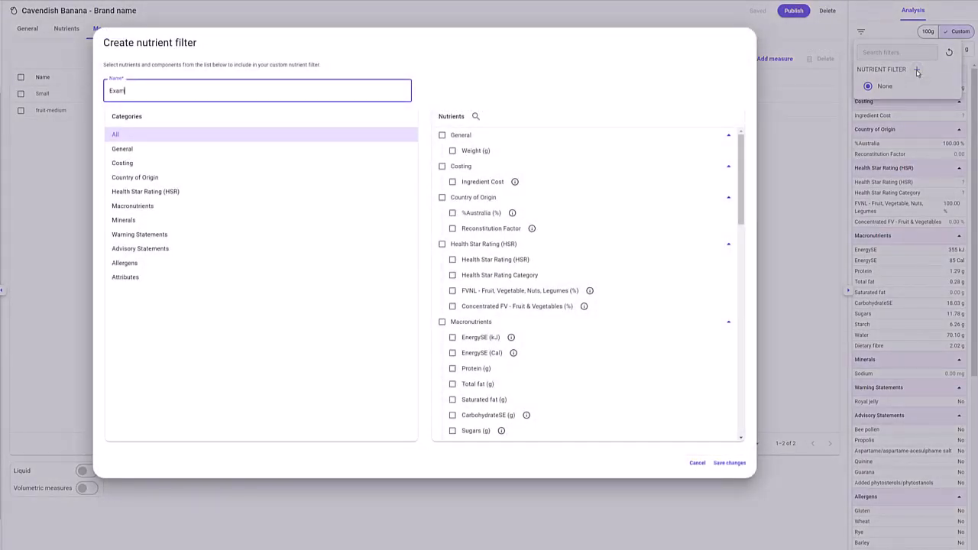
left_click(452, 336)
left_click(452, 352)
left_click(452, 368)
left_click(452, 384)
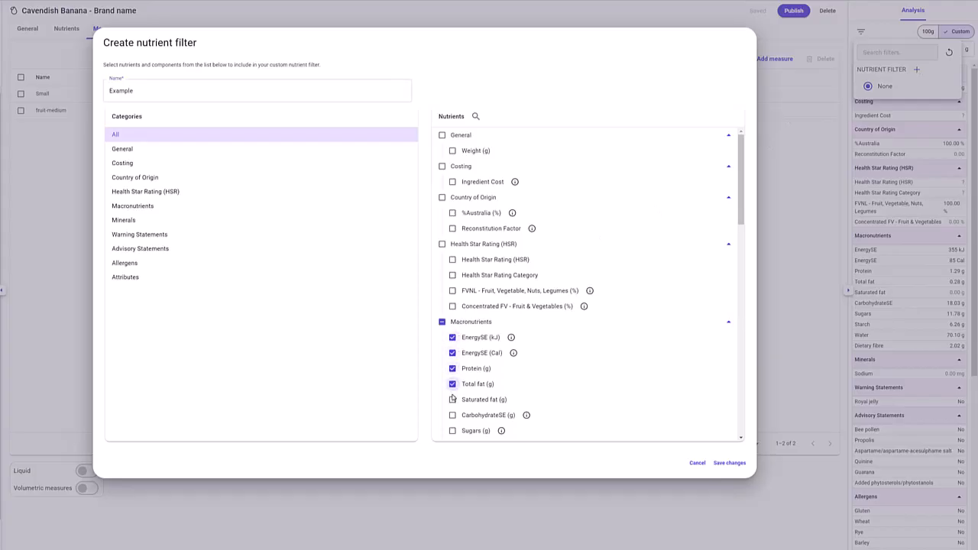
scroll(452, 389, "down", 1)
left_click(453, 371)
scroll(452, 382, "down", 1)
left_click(452, 390)
scroll(452, 392, "down", 4)
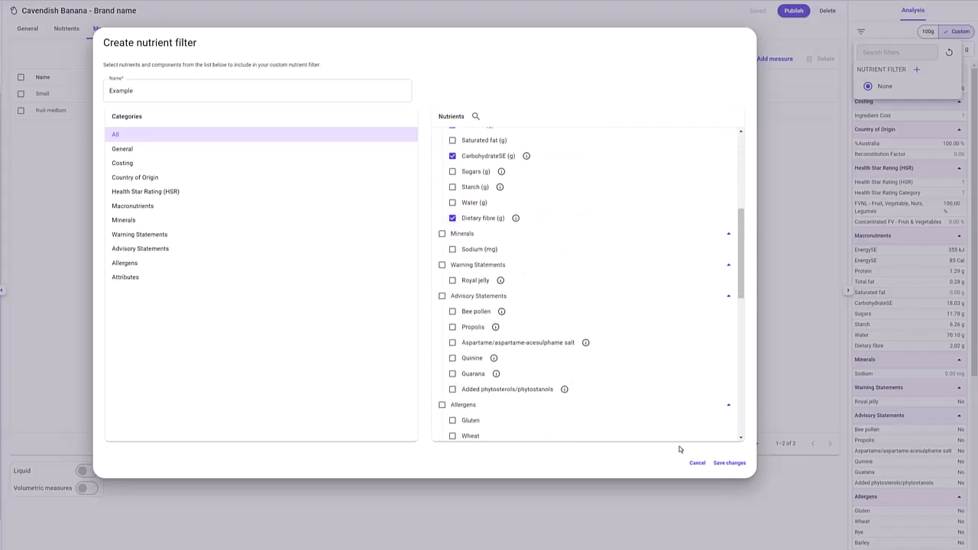
left_click(730, 463)
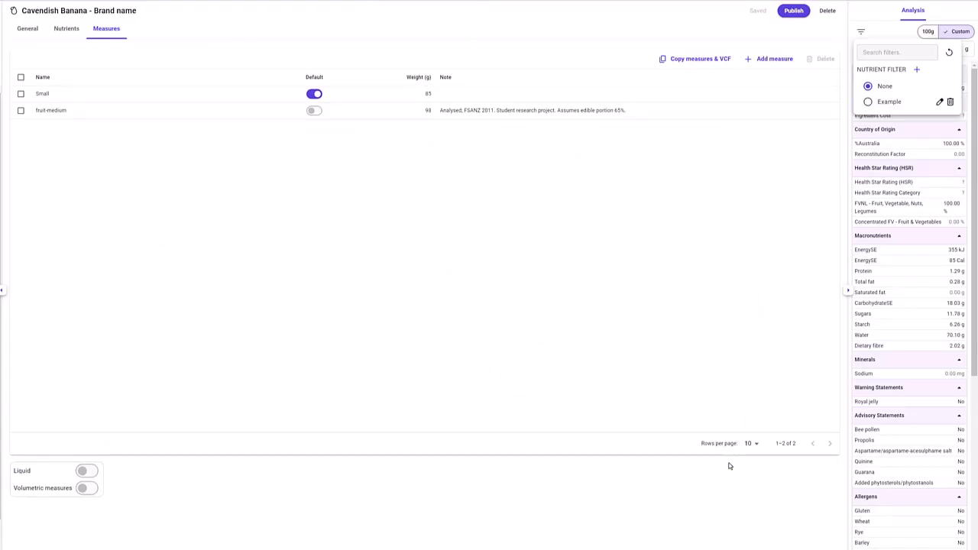
Apply the Example nutrient filter to the analysis and review its edit and delete options
left_click(868, 101)
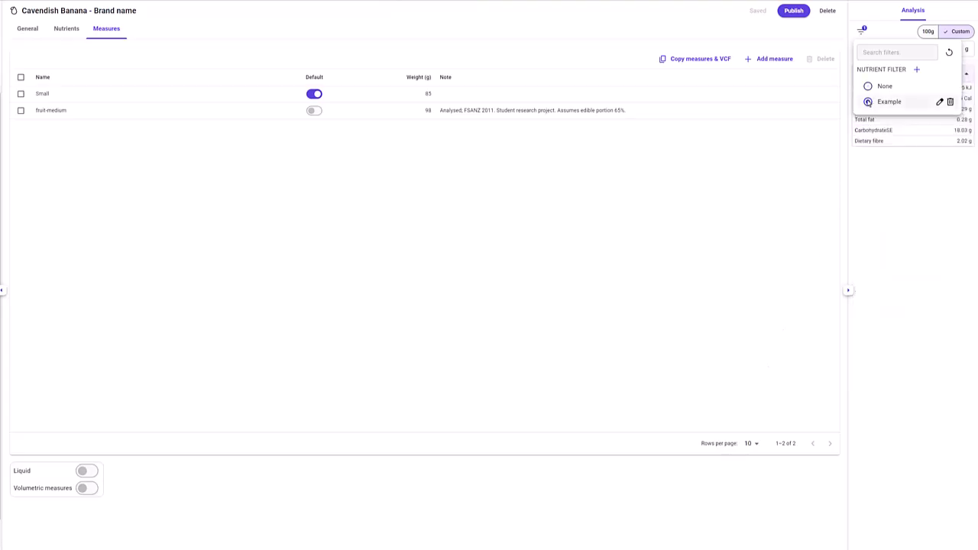
left_click(838, 133)
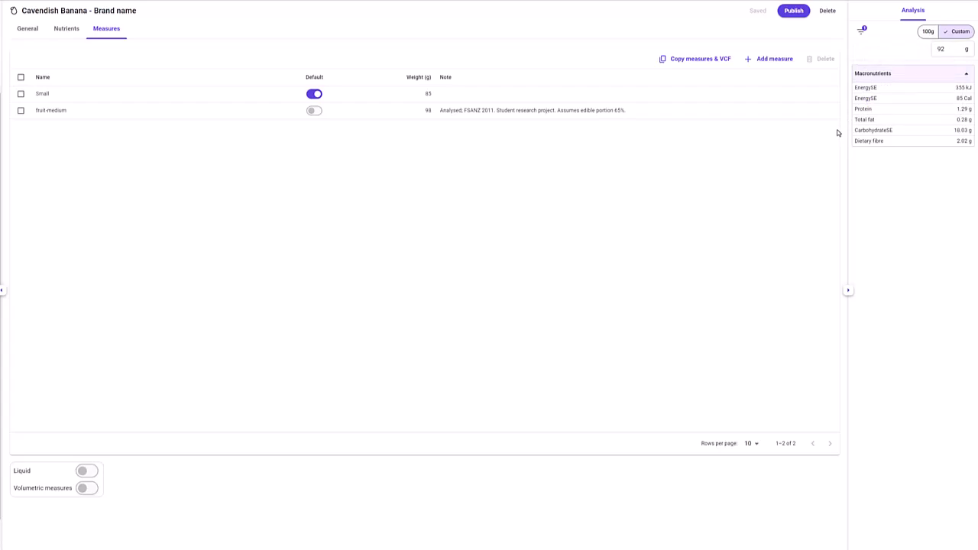
left_click(860, 36)
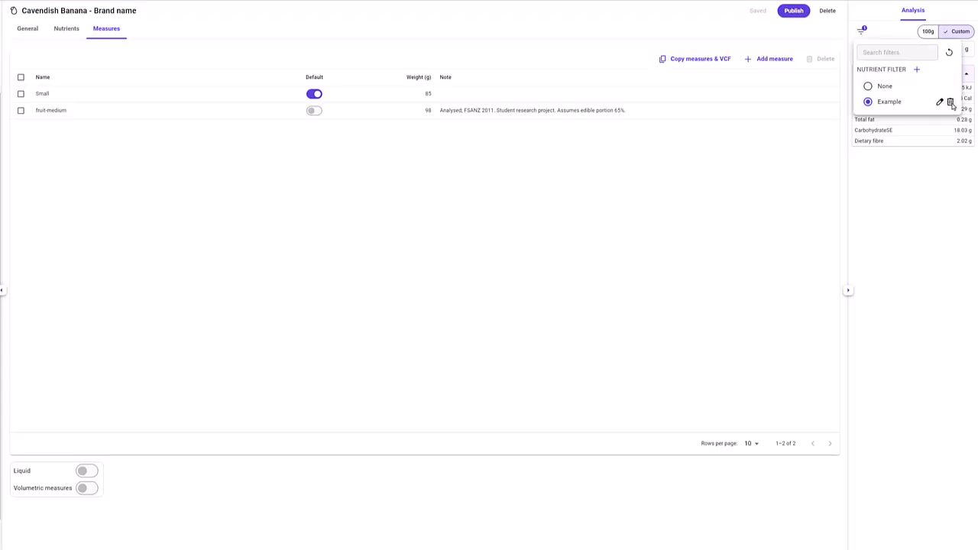
left_click(940, 155)
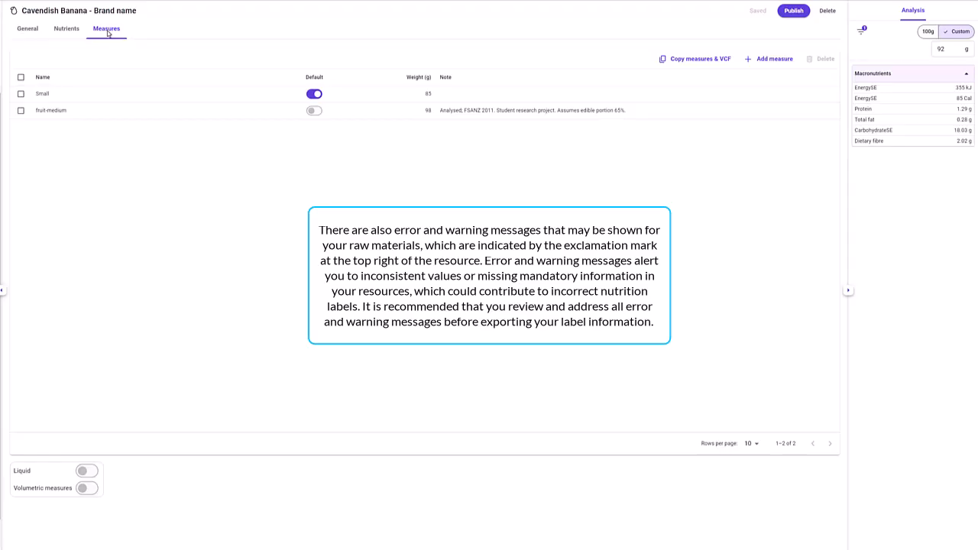
Clear the Peanut allergen override in the nutrients and view the raw material's active warning messages
left_click(67, 29)
scroll(82, 86, "down", 6)
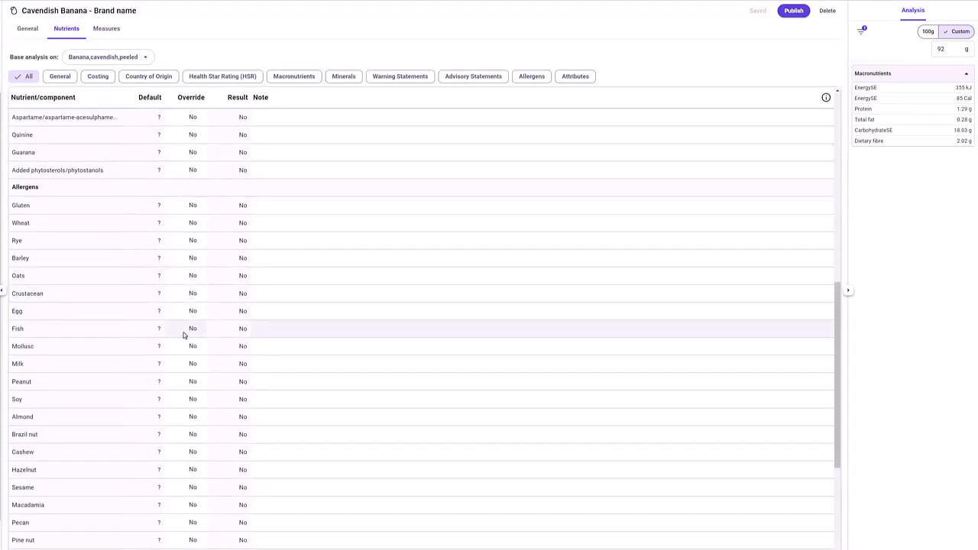
left_click(196, 381)
left_click(190, 400)
left_click(264, 386)
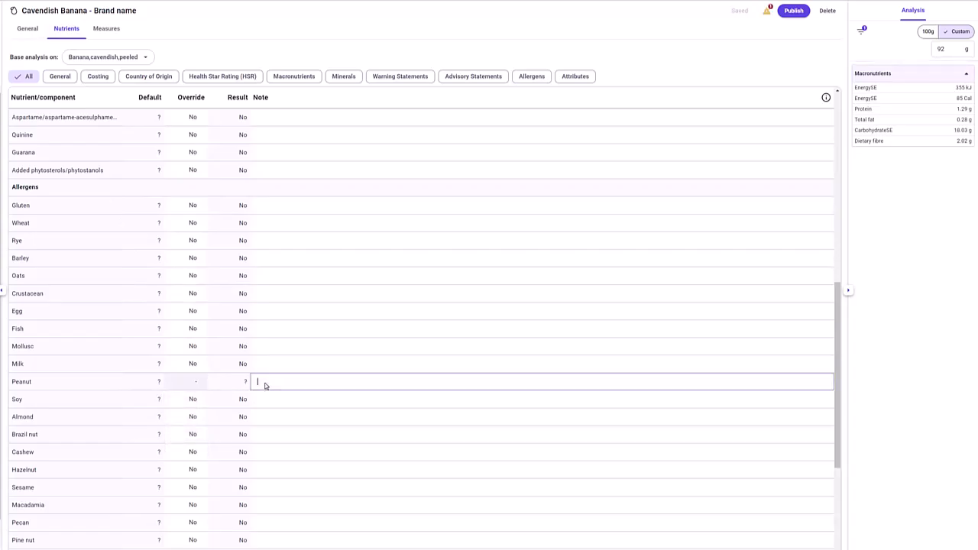
left_click(766, 13)
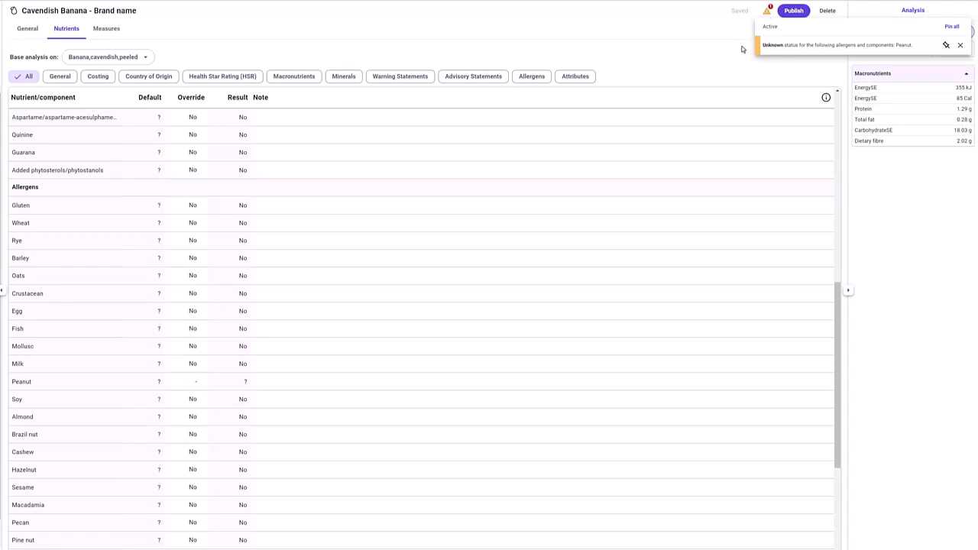
Set the Peanut allergen override to No and publish the raw material
left_click(189, 383)
left_click(188, 427)
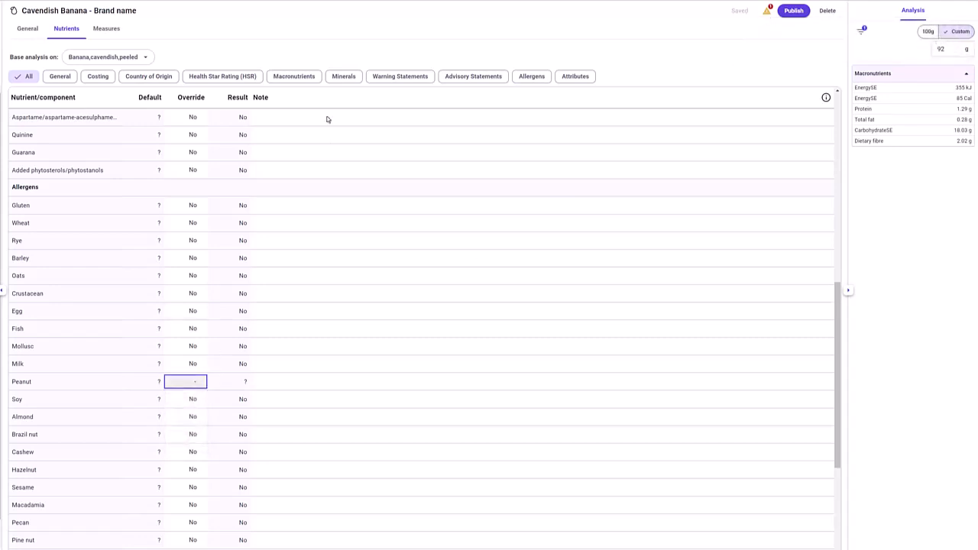
left_click(793, 15)
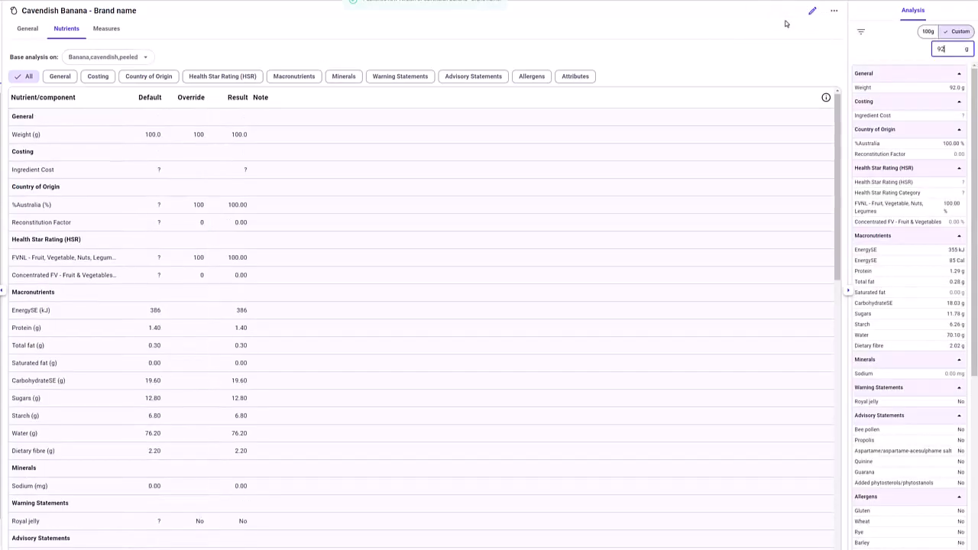
Generate a report for the raw material and add the Tags and Declaration name sections to its preview
left_click(833, 11)
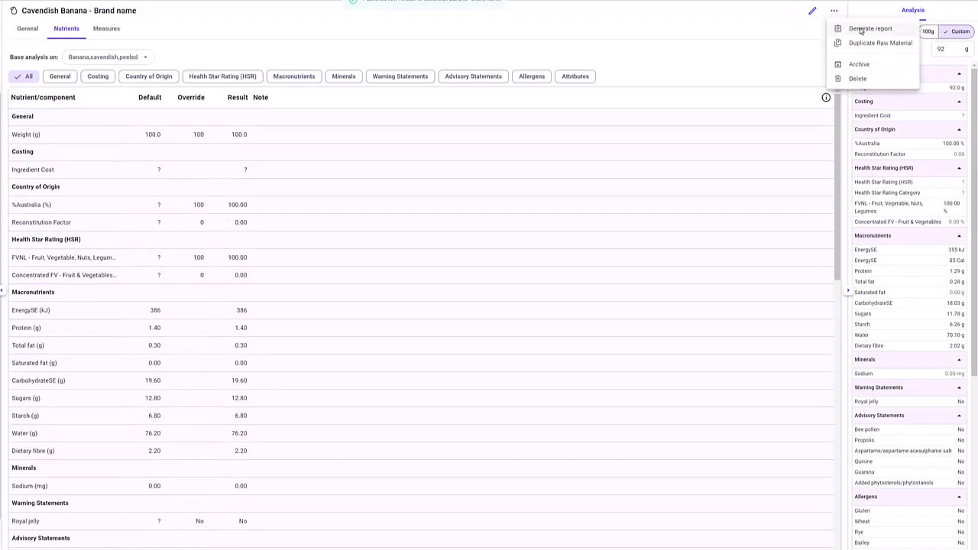
left_click(860, 29)
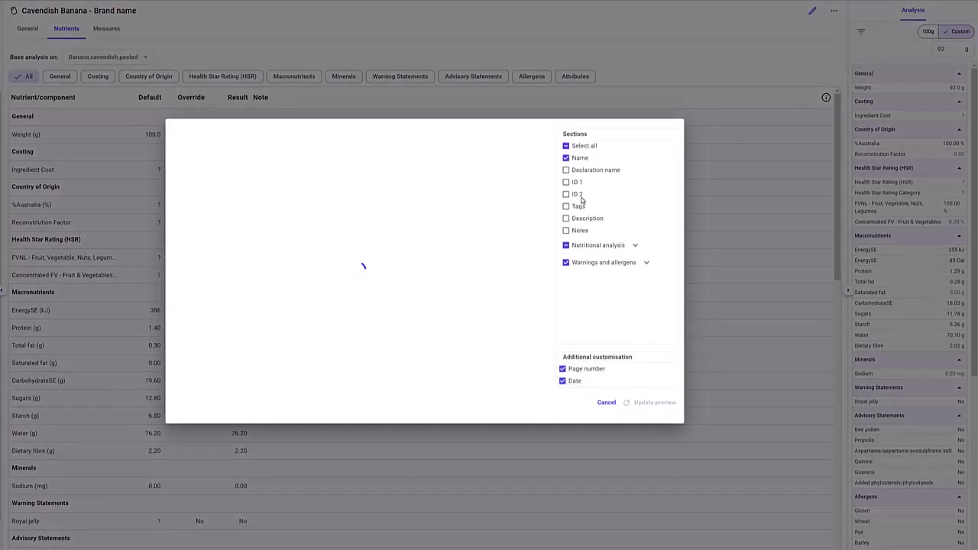
left_click(566, 206)
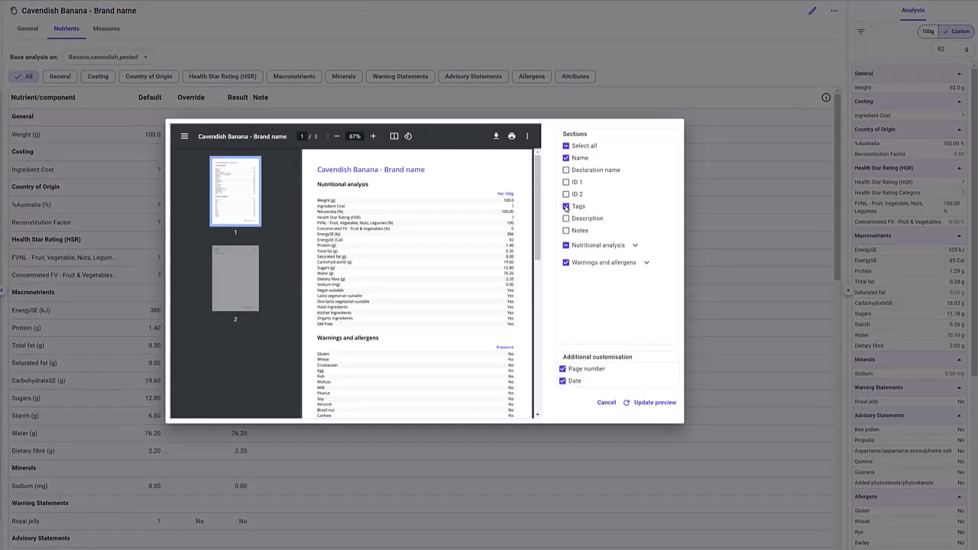
left_click(566, 170)
left_click(653, 402)
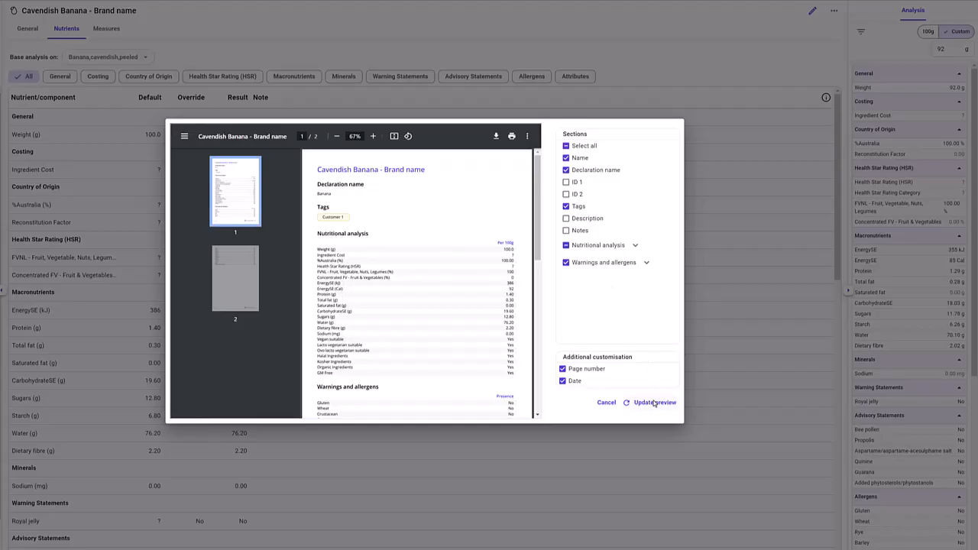
Exclude the page number from the report, refresh the preview and close the report window
left_click(562, 369)
left_click(653, 402)
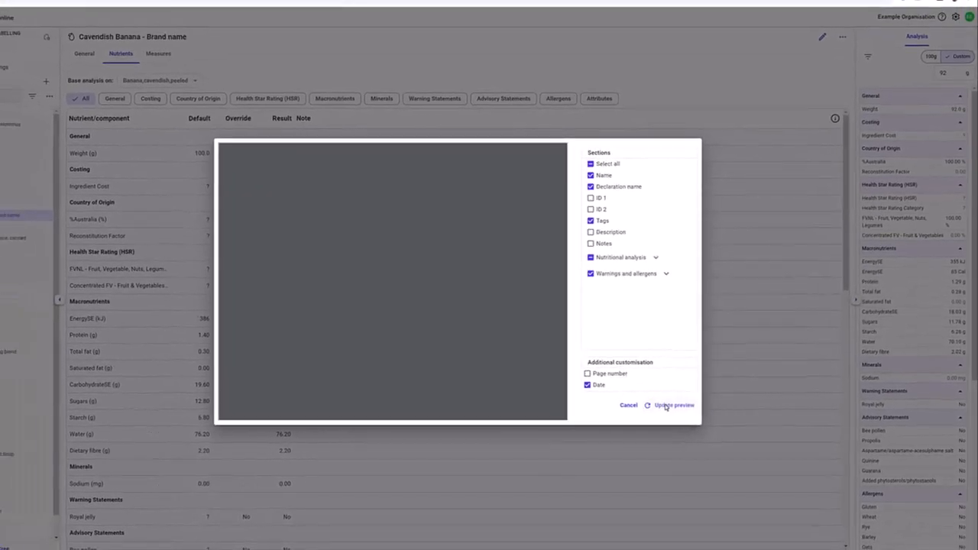
left_click(714, 331)
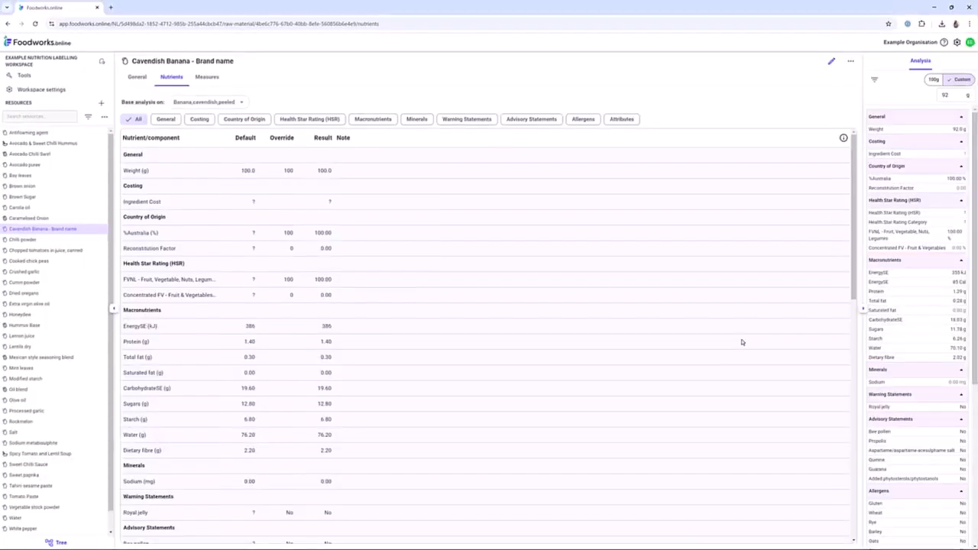
Duplicate the raw material Cavendish Banana - Brand name and archive the original
left_click(850, 61)
left_click(876, 90)
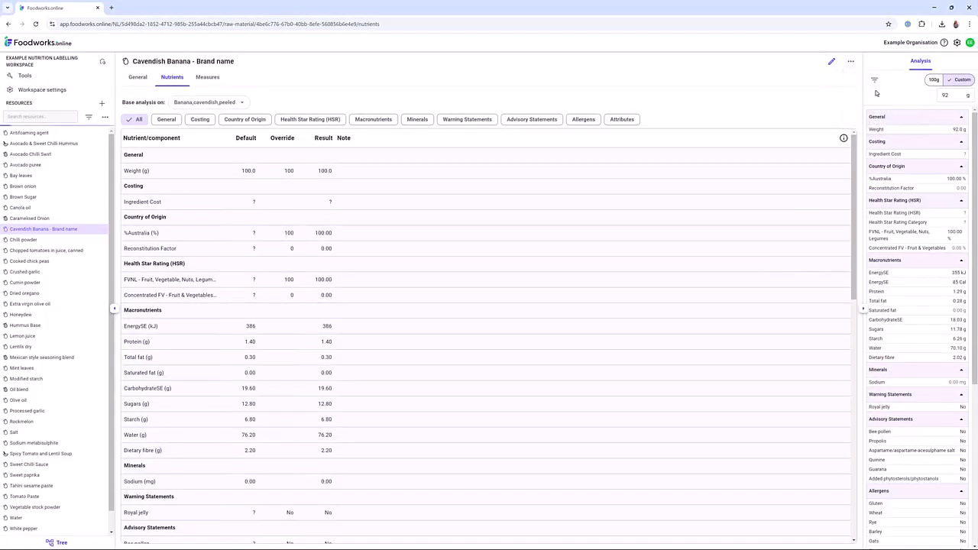
left_click(850, 61)
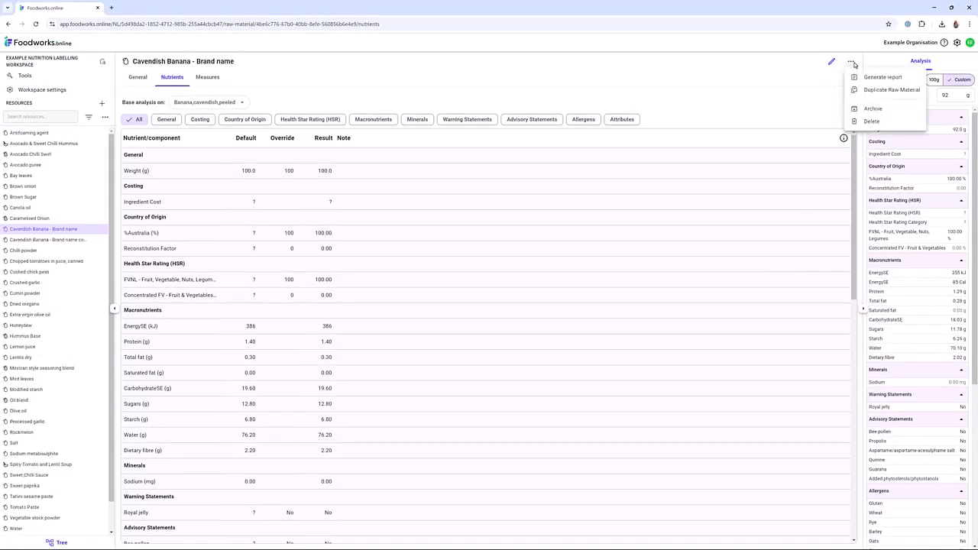
left_click(874, 108)
left_click(555, 141)
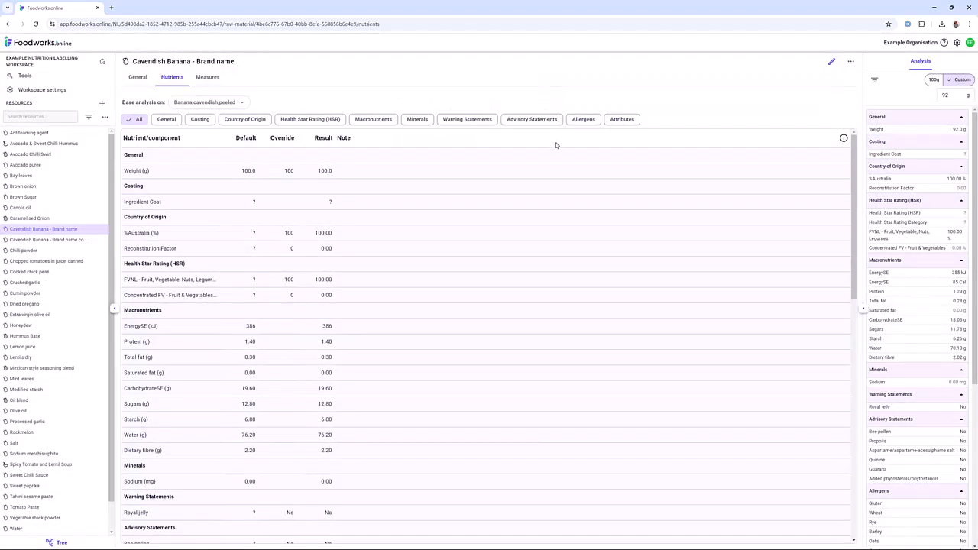
Open the raw material Cavendish Banana - Brand name copy and permanently delete it from the workspace
left_click(74, 232)
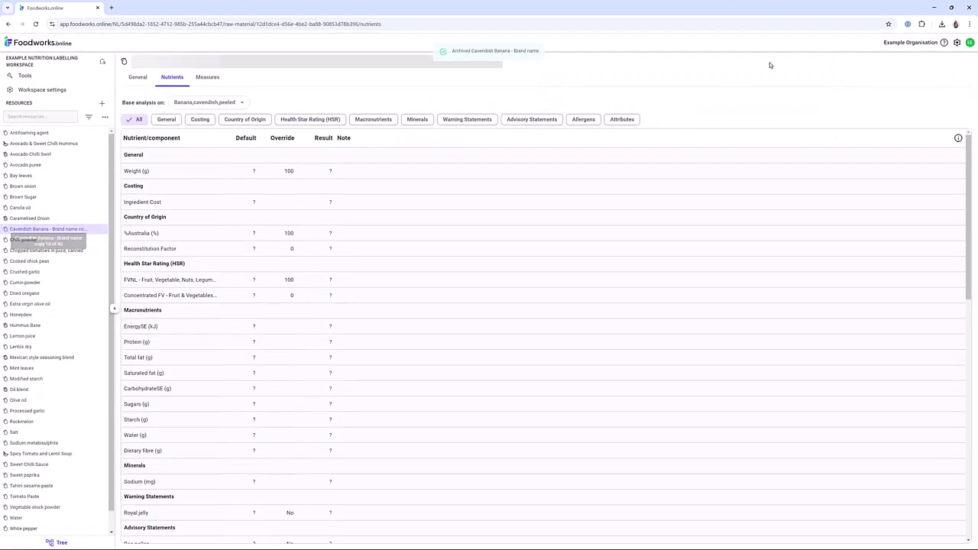
left_click(850, 61)
left_click(872, 122)
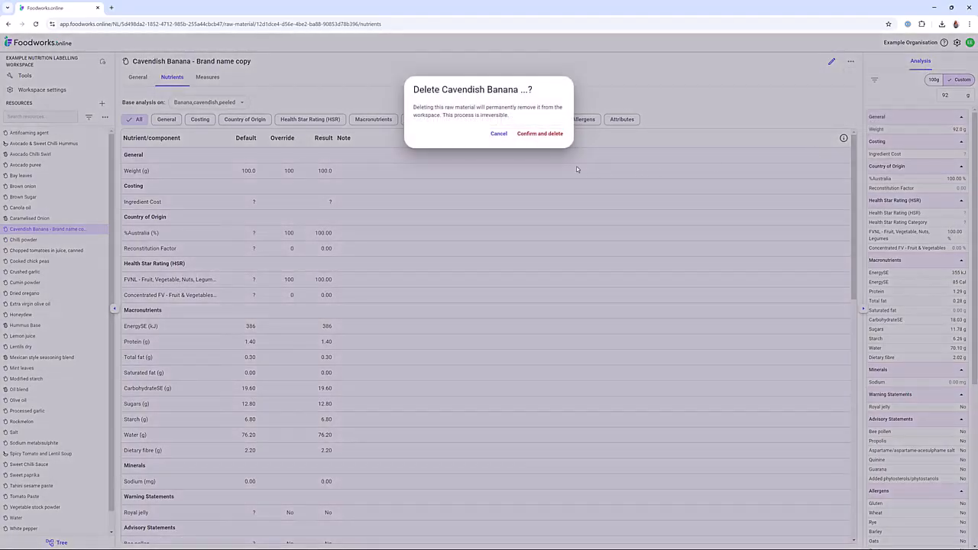
left_click(542, 135)
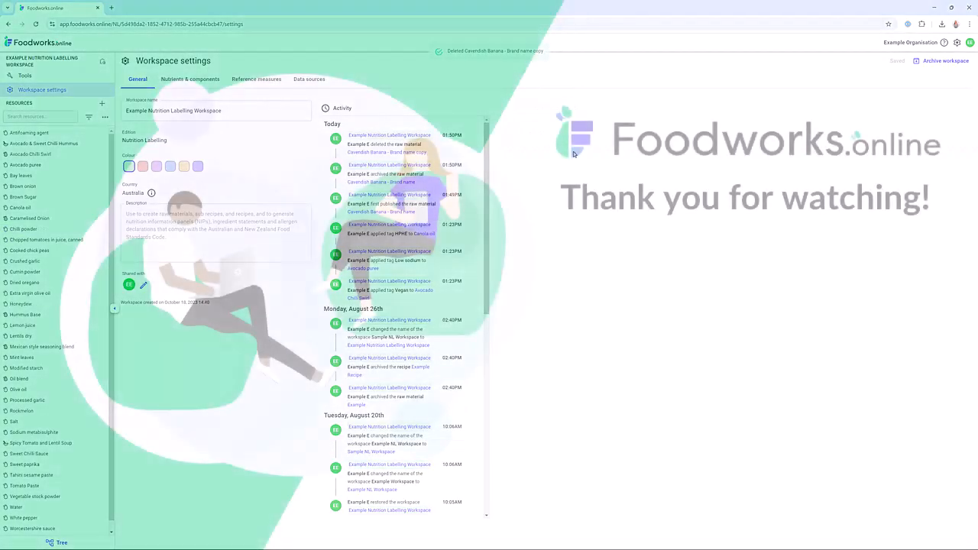